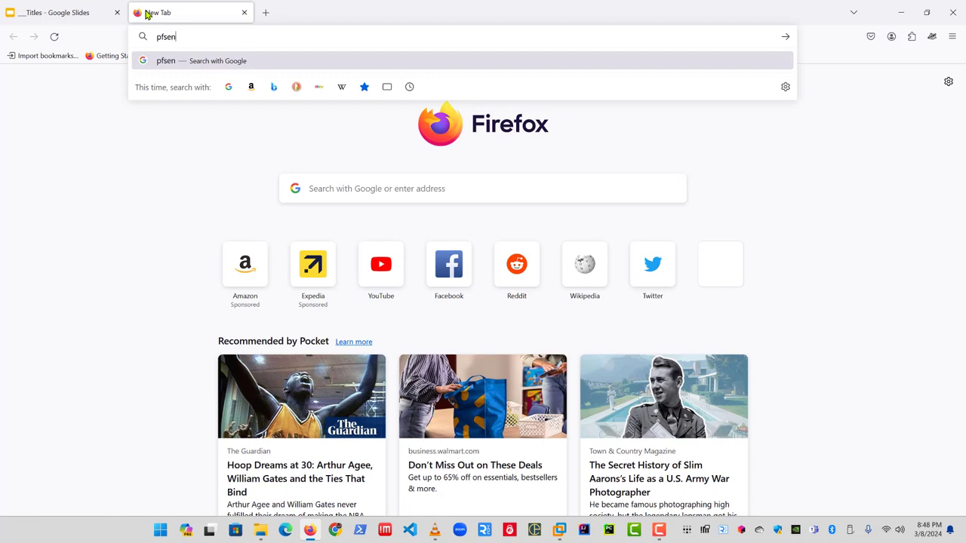
# Step: Search the web for pfSense, open its download page and select the AMD64 (64-bit) architecture with the DVD Image (ISO) Installer
pyautogui.press('Return')
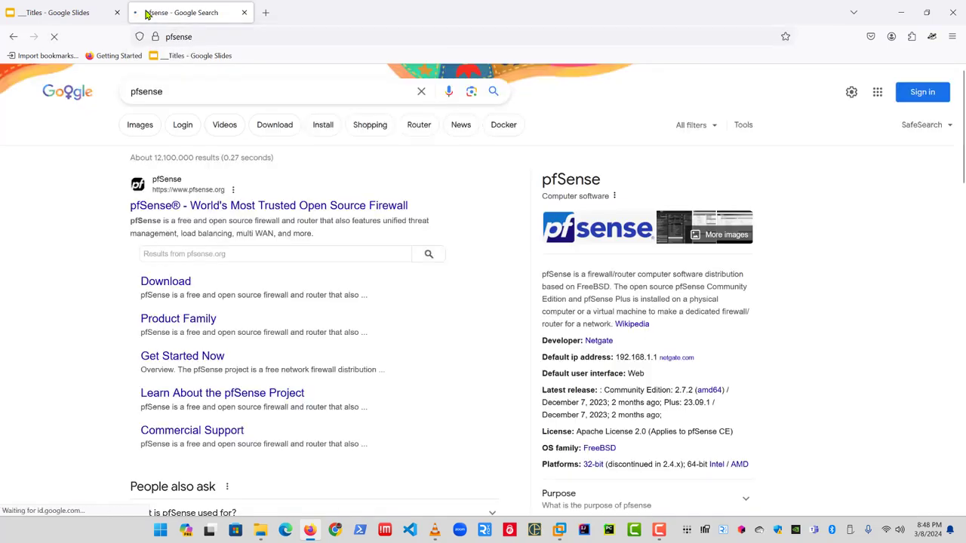
pyautogui.click(184, 290)
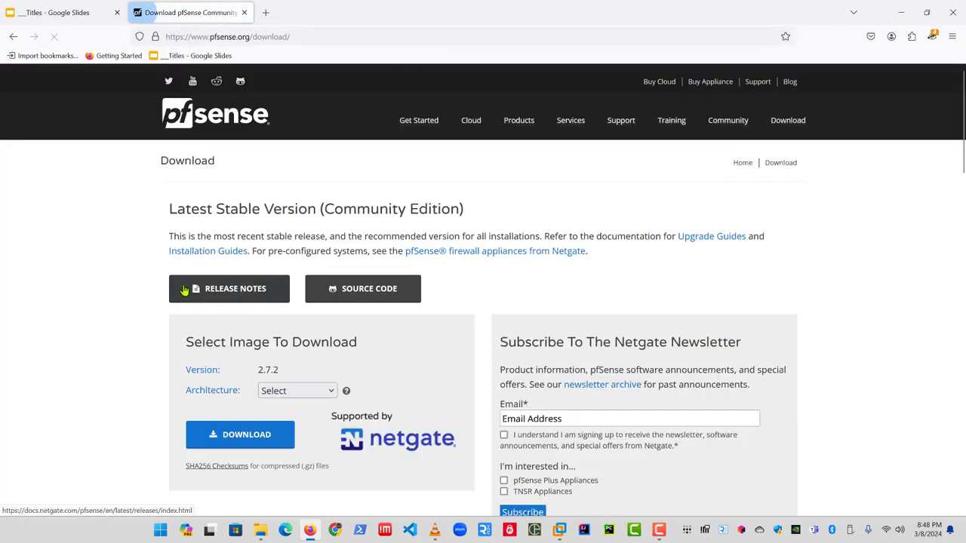
pyautogui.scroll(-1, 335, 368)
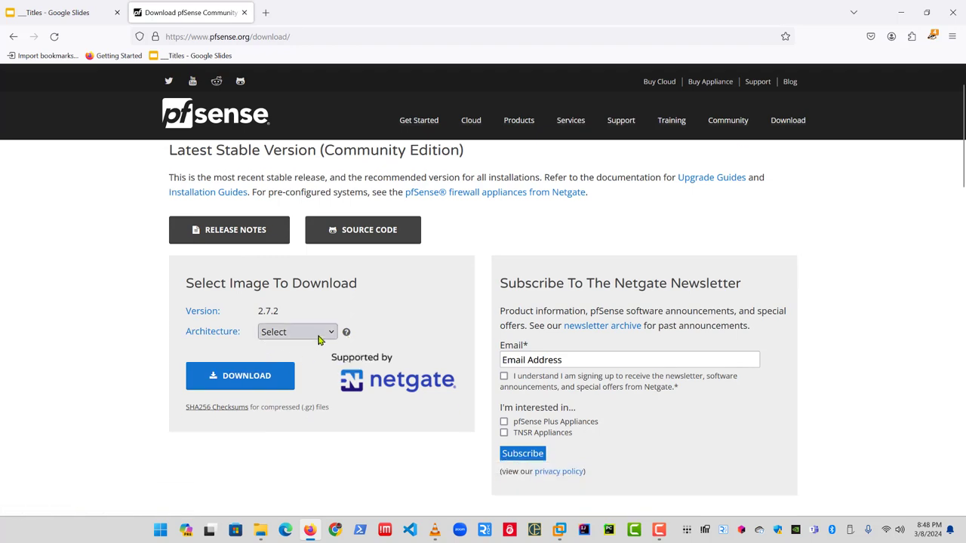
pyautogui.click(324, 333)
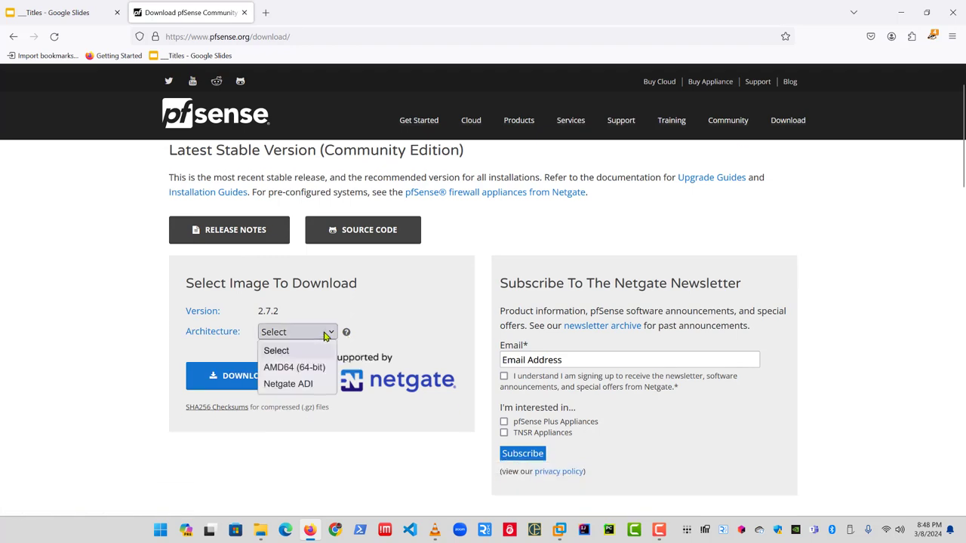
pyautogui.click(304, 370)
pyautogui.scroll(-2, 303, 372)
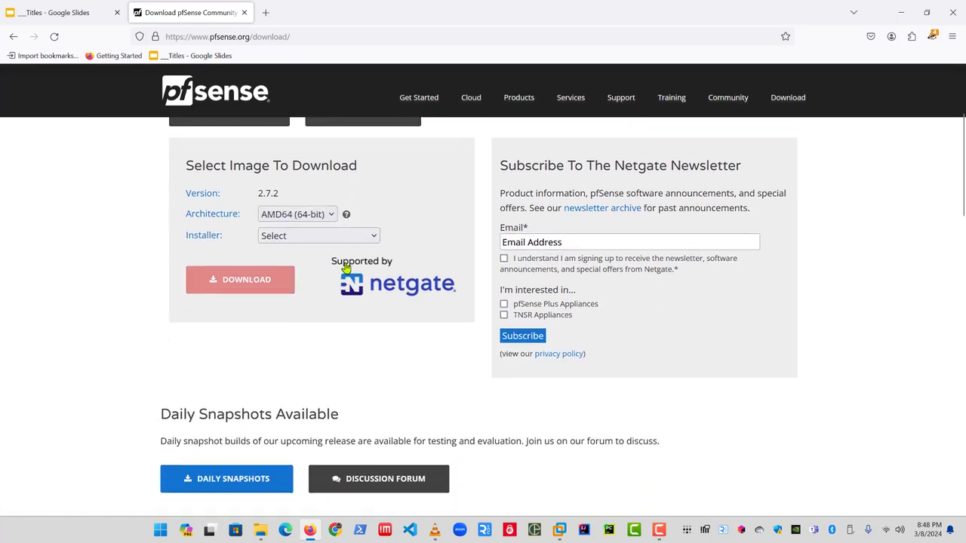
pyautogui.click(354, 238)
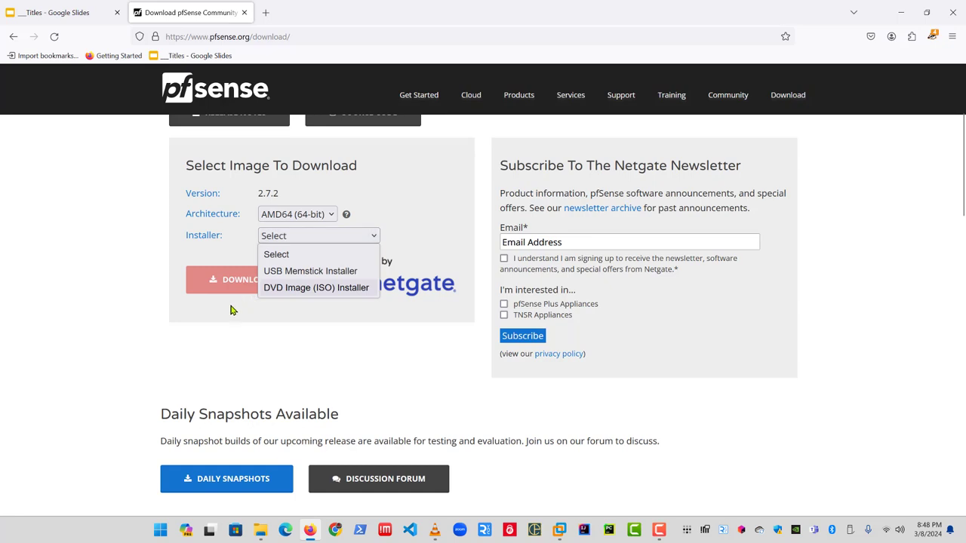
pyautogui.click(347, 288)
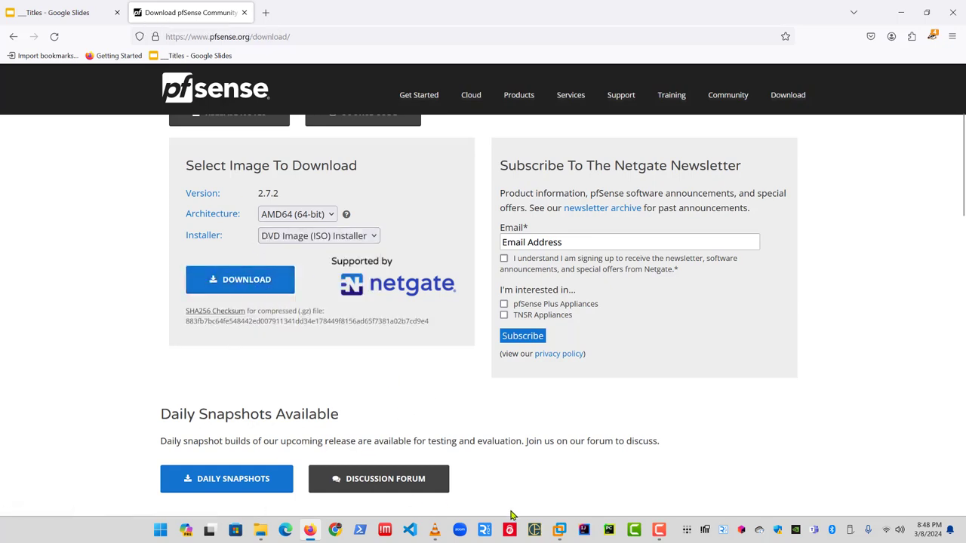
# Step: Switch to VMware Workstation and start creating a new virtual machine with the Typical configuration
pyautogui.moveTo(559, 530)
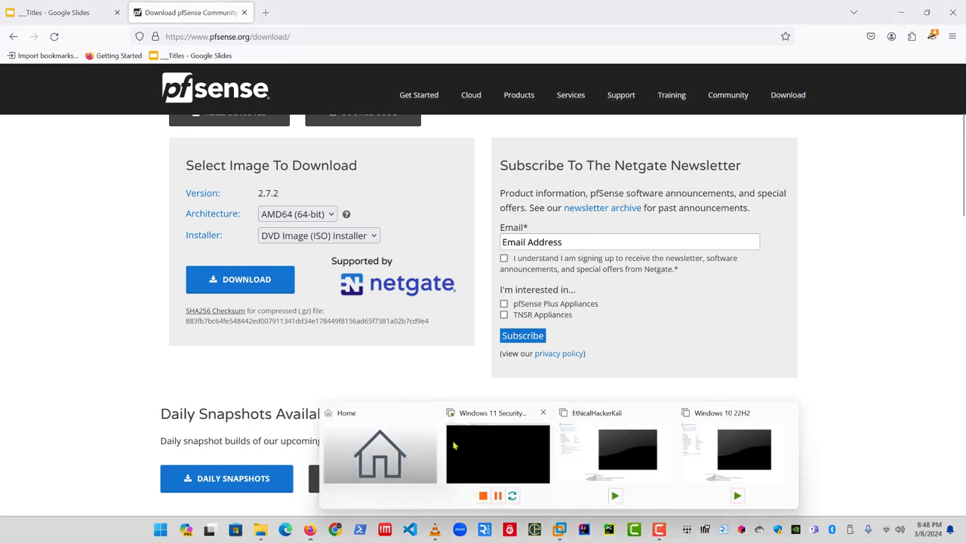
pyautogui.click(425, 447)
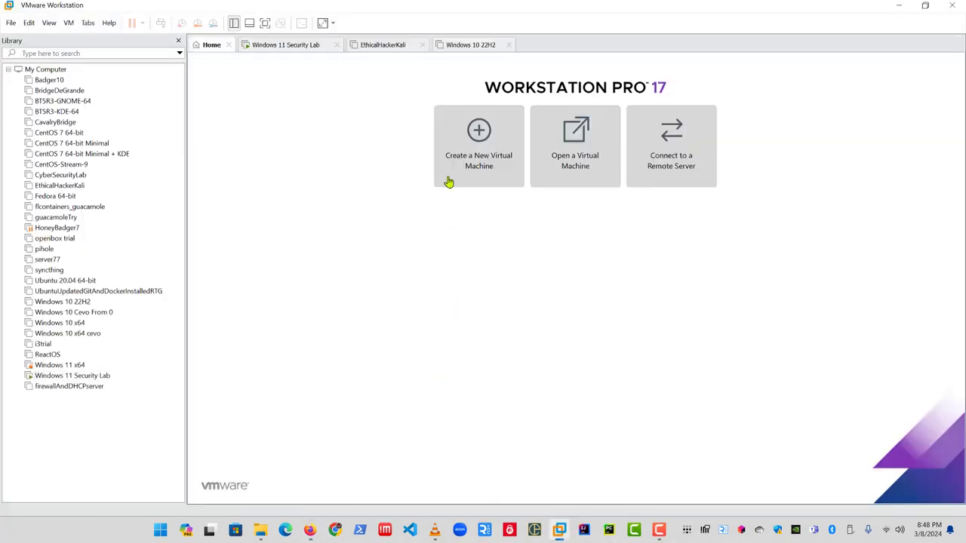
pyautogui.click(481, 172)
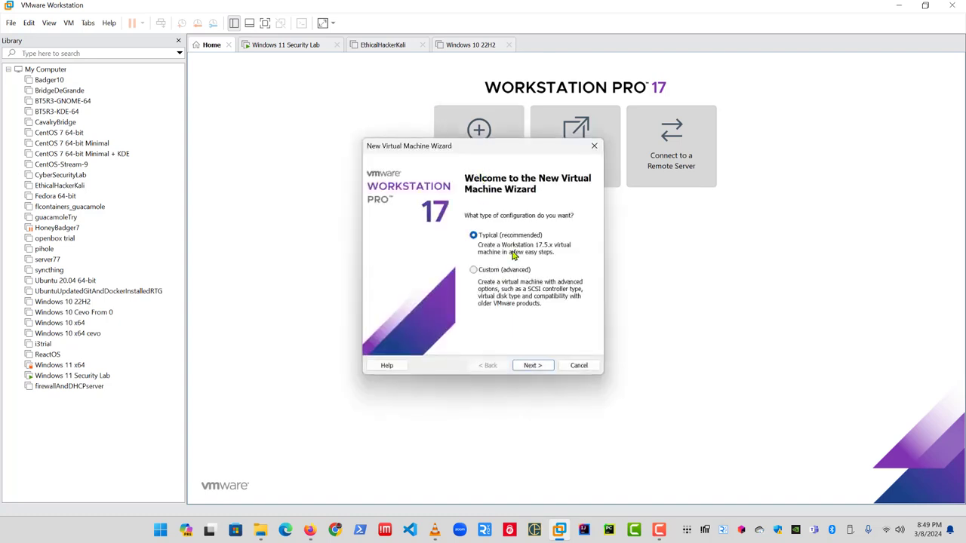
pyautogui.click(534, 366)
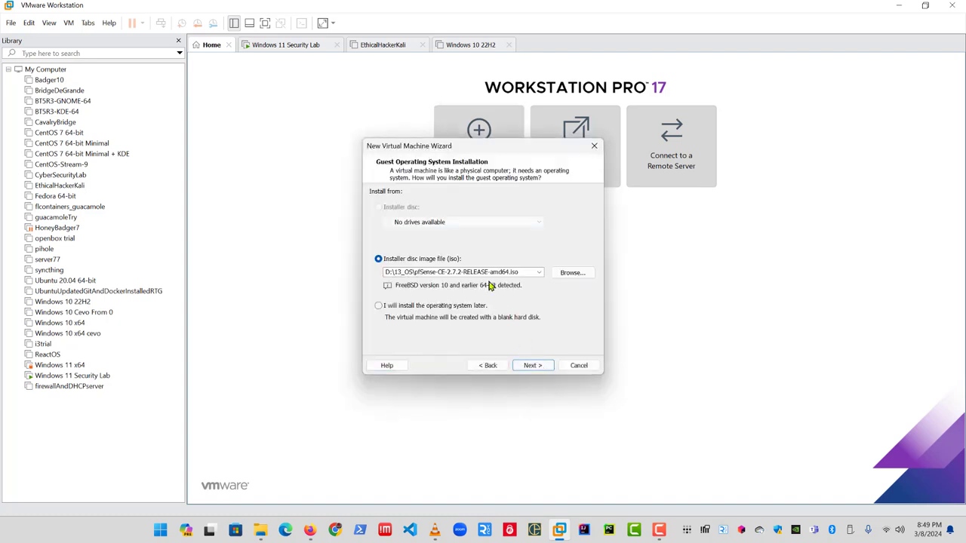
# Step: Choose the pfSense-CE-2.7.2-RELEASE-amd64 ISO from the 13_OS folder as the installer disc image
pyautogui.click(572, 276)
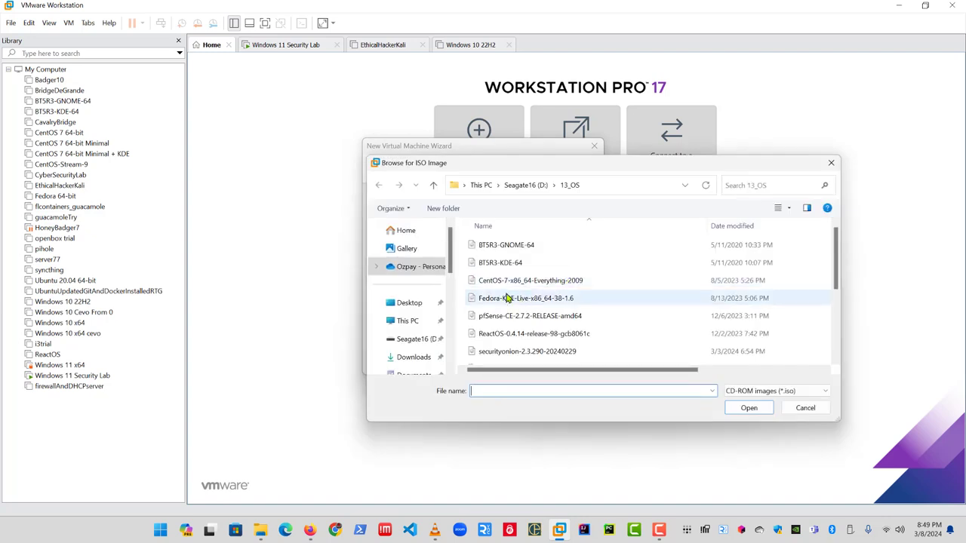
pyautogui.click(528, 315)
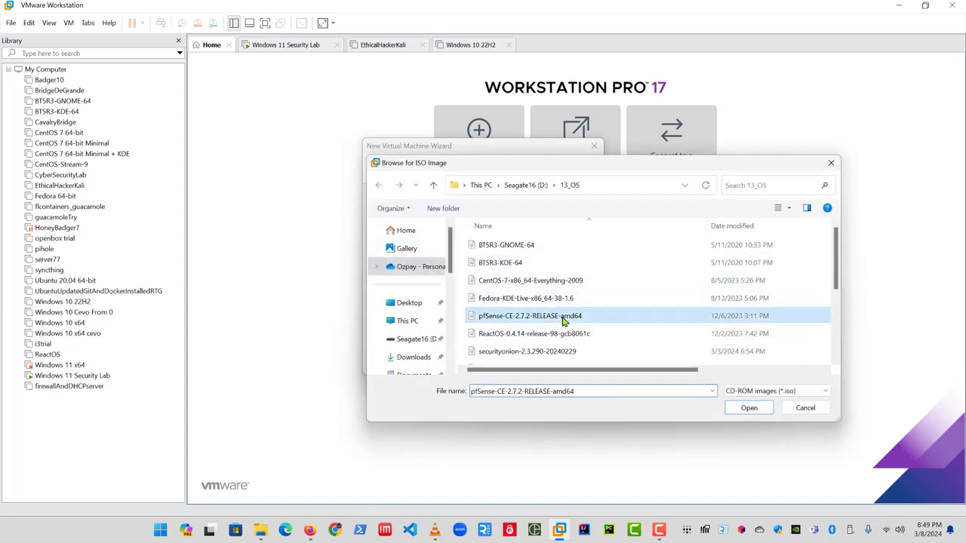
pyautogui.click(749, 407)
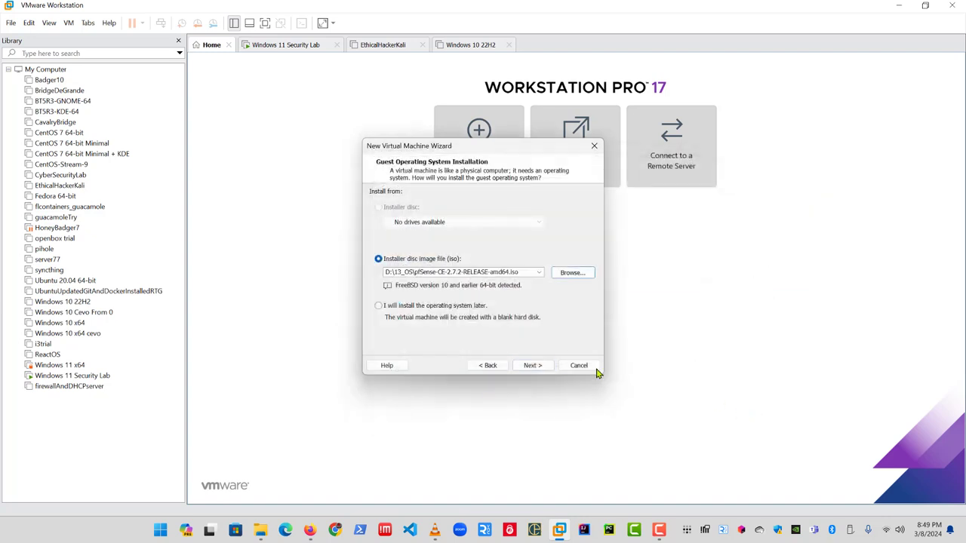
pyautogui.click(532, 365)
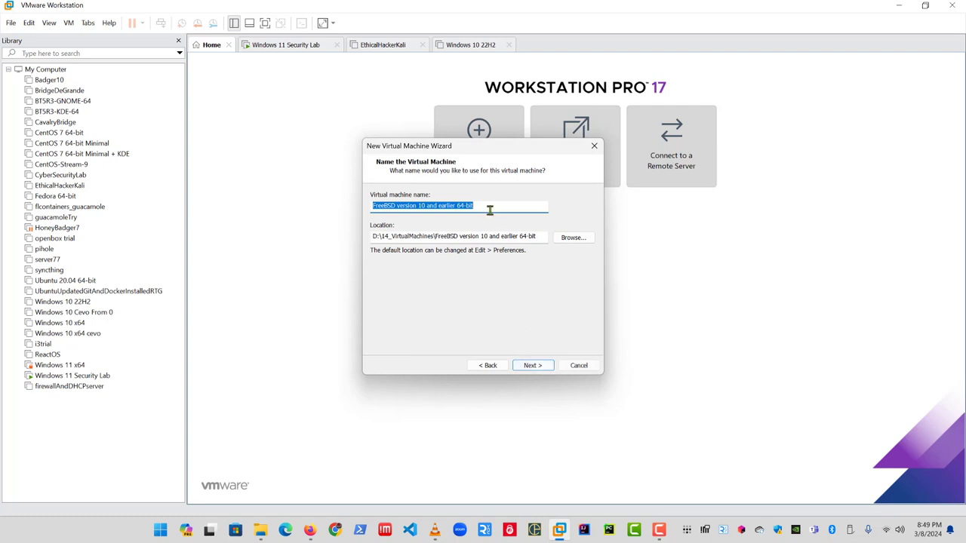
# Step: Name the virtual machine PfSenseFirewall and accept a 20 GB disk split into multiple files
pyautogui.write('PfSenseFirewall')
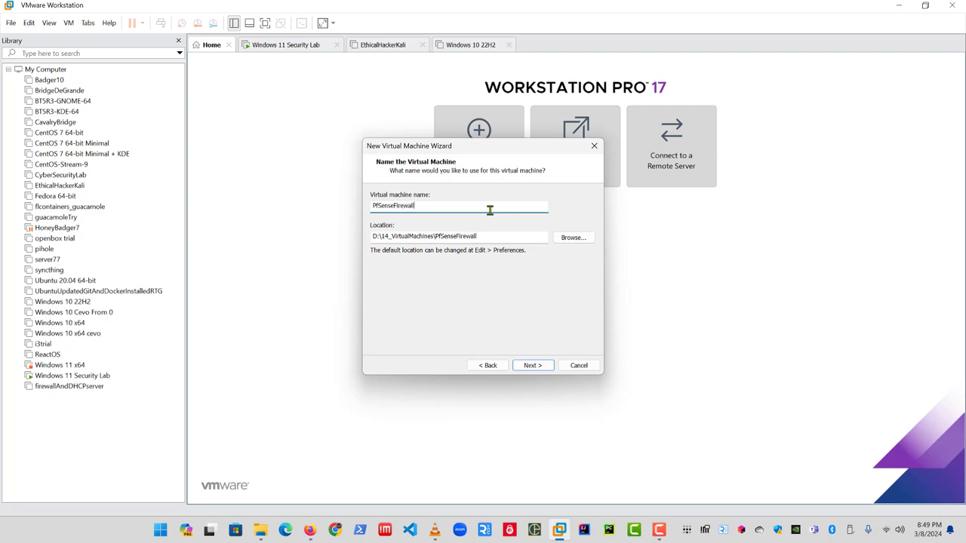
pyautogui.press('Return')
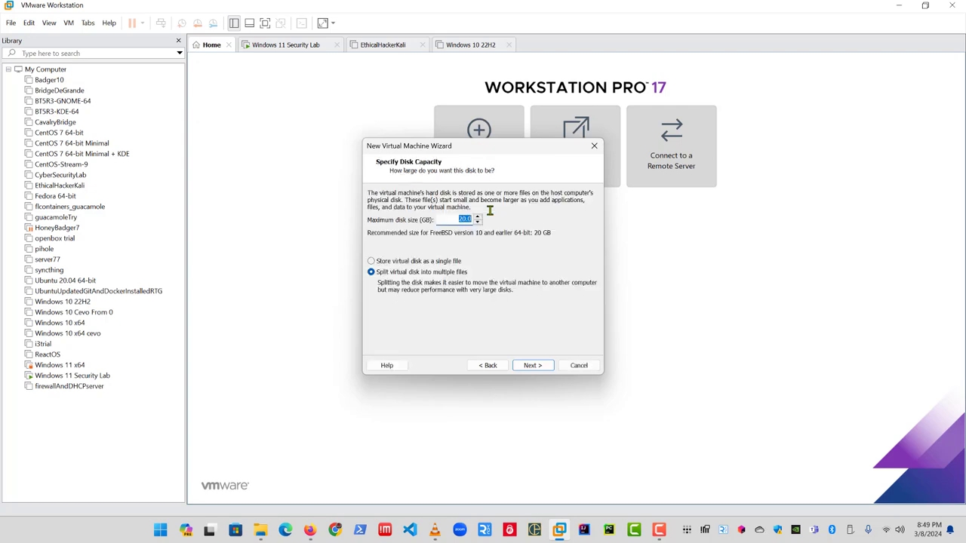
pyautogui.click(524, 371)
pyautogui.click(533, 366)
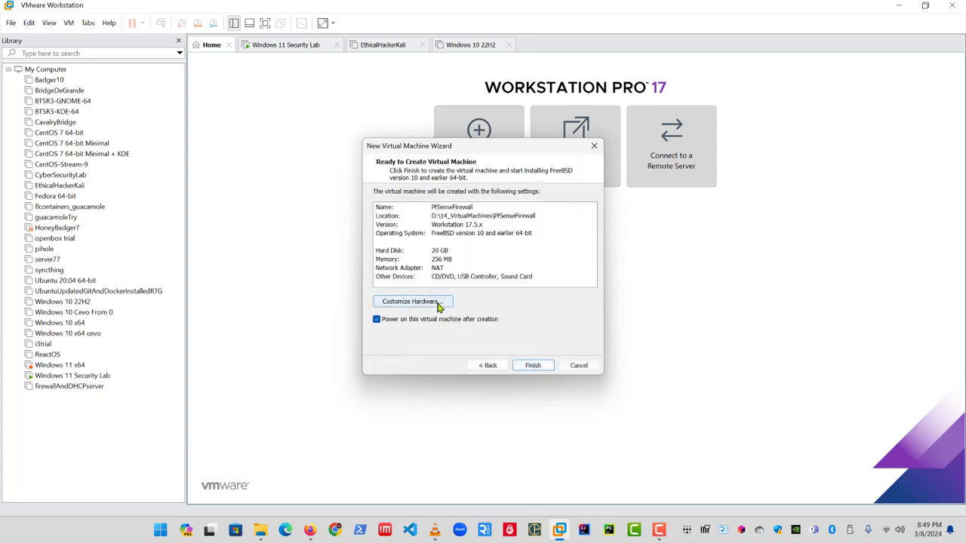
# Step: Open the new virtual machine's hardware customization and add a second network adapter
pyautogui.click(440, 304)
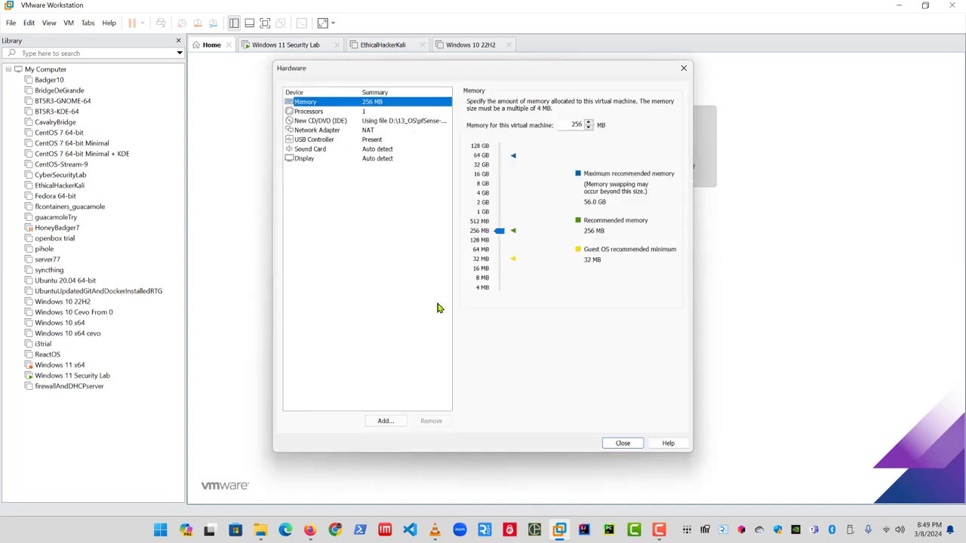
pyautogui.click(385, 420)
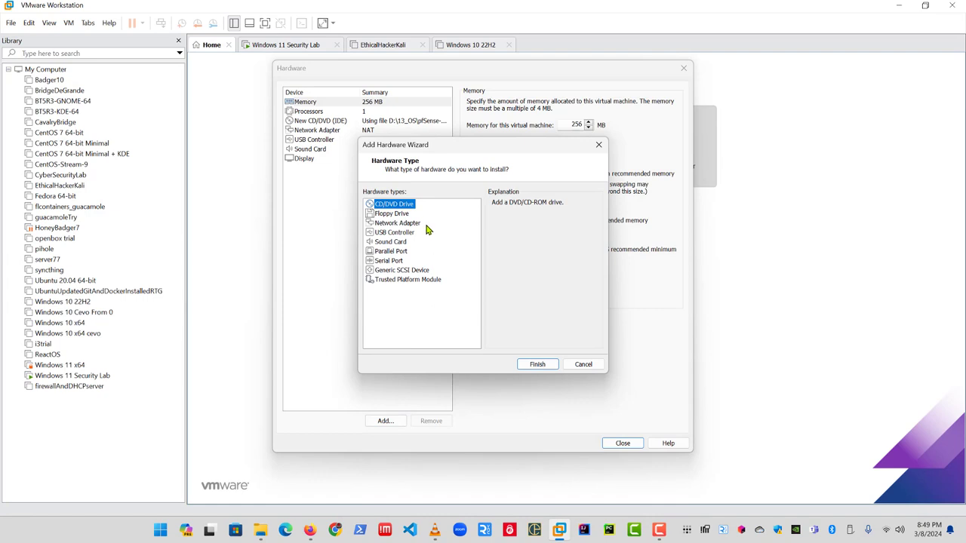
pyautogui.click(411, 224)
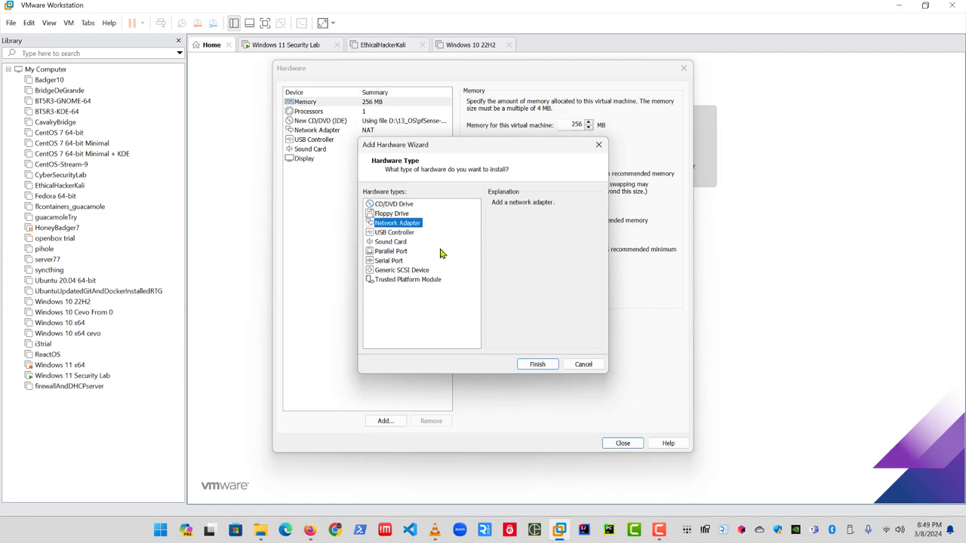
pyautogui.press('Return')
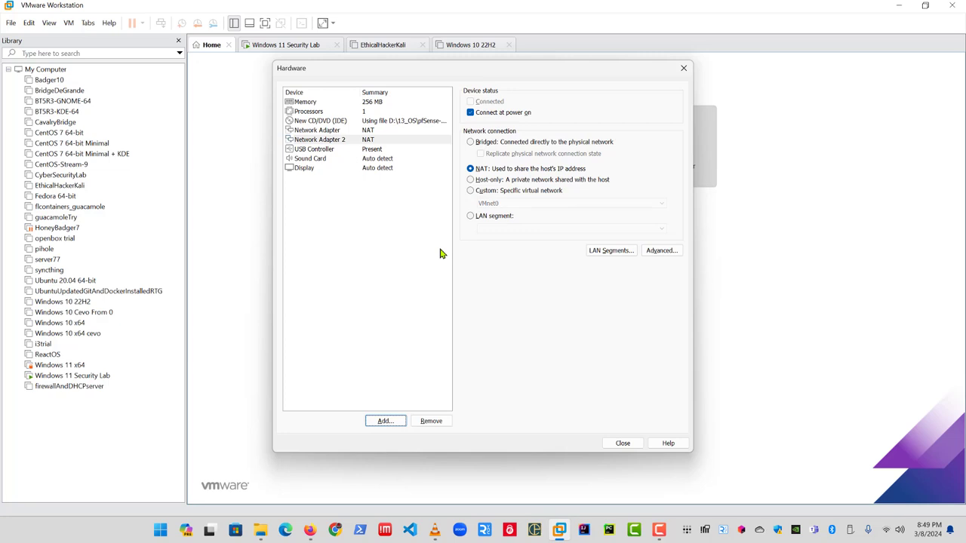
# Step: Add four more network adapters to the virtual machine, up to Network Adapter 6
pyautogui.press('Return')
pyautogui.press('Down')
pyautogui.press('Down')
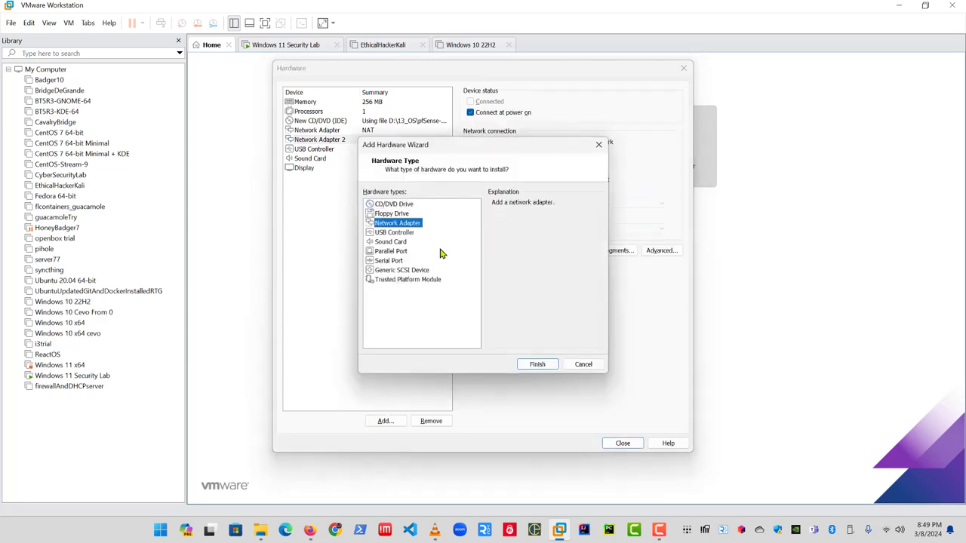
pyautogui.press('Return')
pyautogui.press('Return')
pyautogui.press('Down')
pyautogui.press('Down')
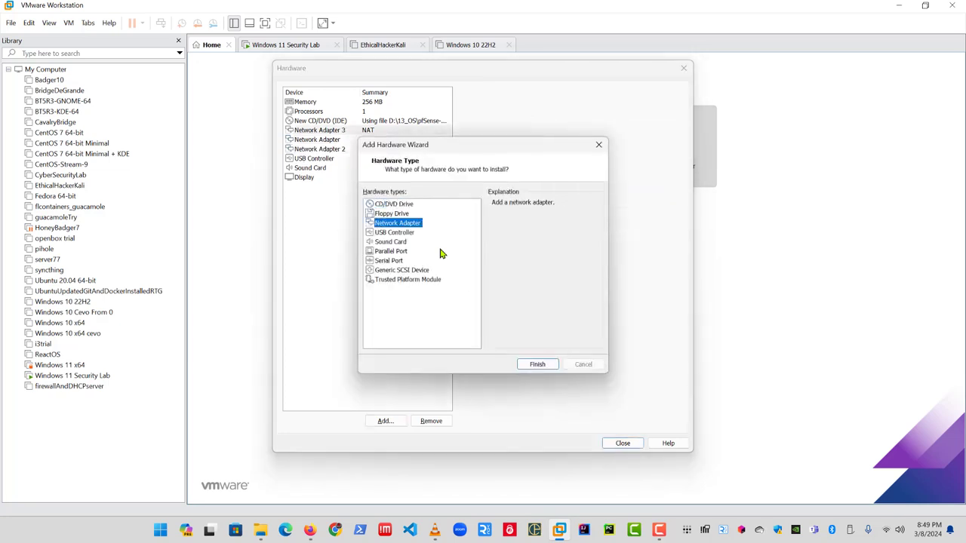
pyautogui.press('Return')
pyautogui.press('Return')
pyautogui.press('Down')
pyautogui.press('Down')
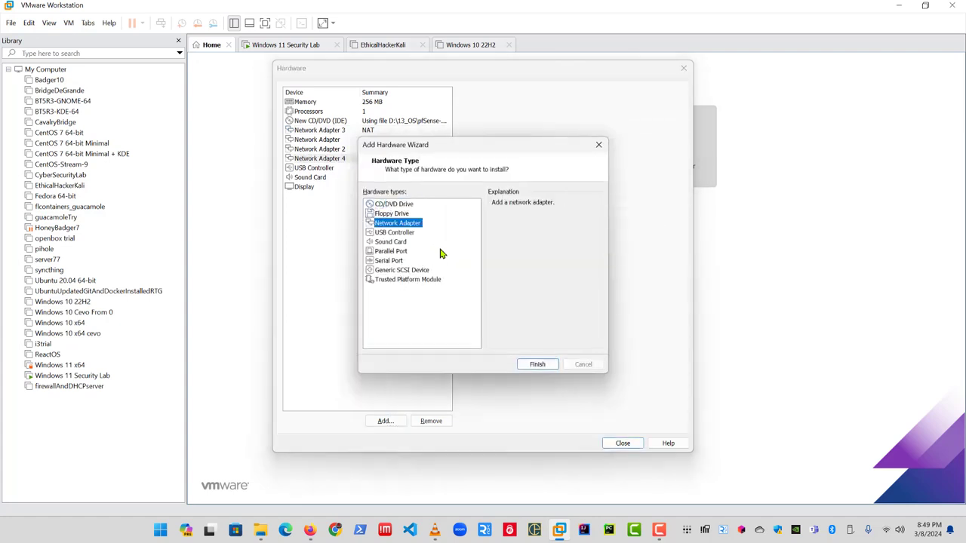
pyautogui.press('Return')
pyautogui.press('Return')
pyautogui.press('Down')
pyautogui.press('Down')
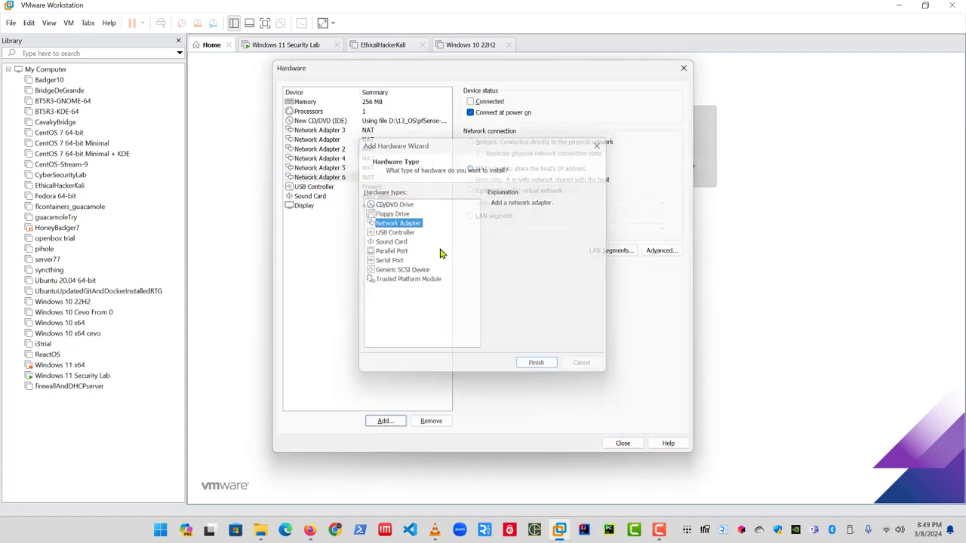
pyautogui.press('Return')
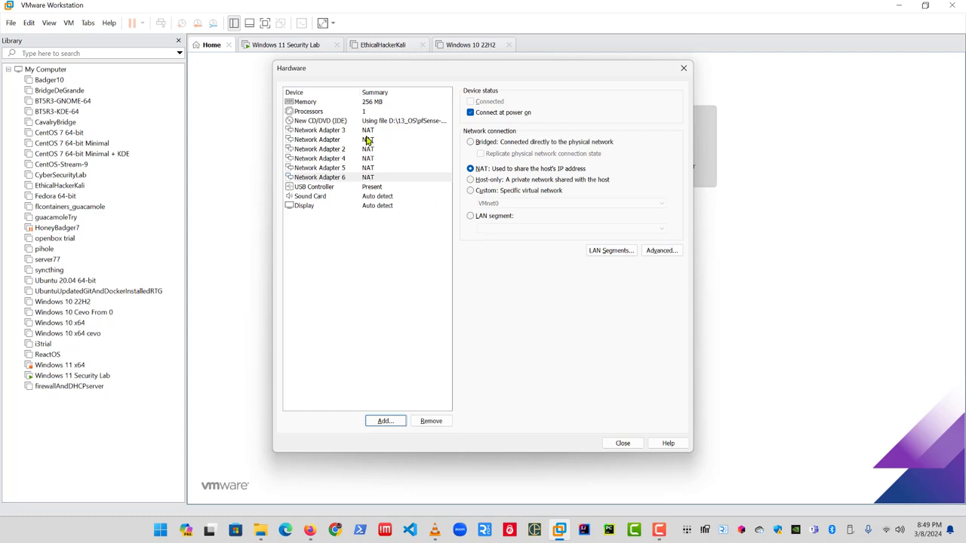
# Step: Connect Network Adapter 3 to the custom virtual network VMnet3
pyautogui.click(322, 131)
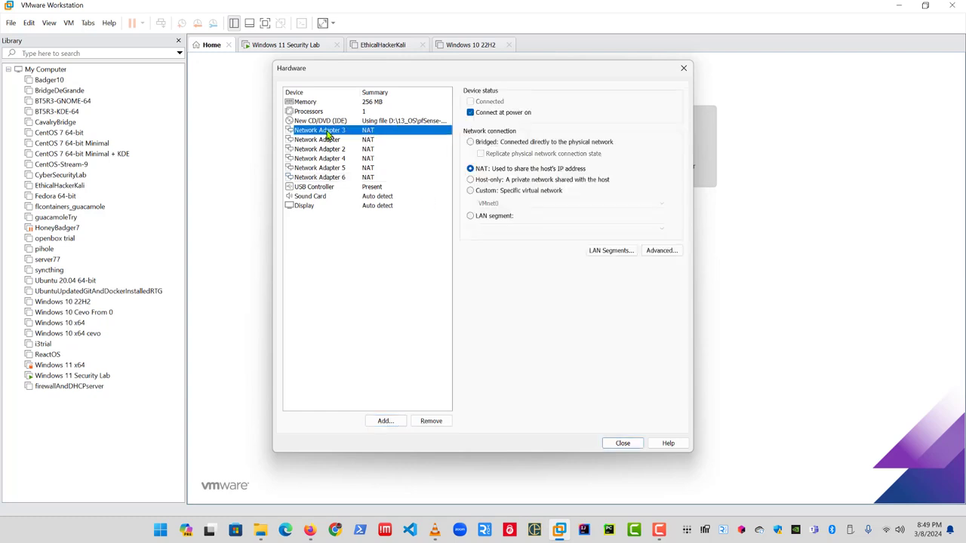
pyautogui.click(512, 191)
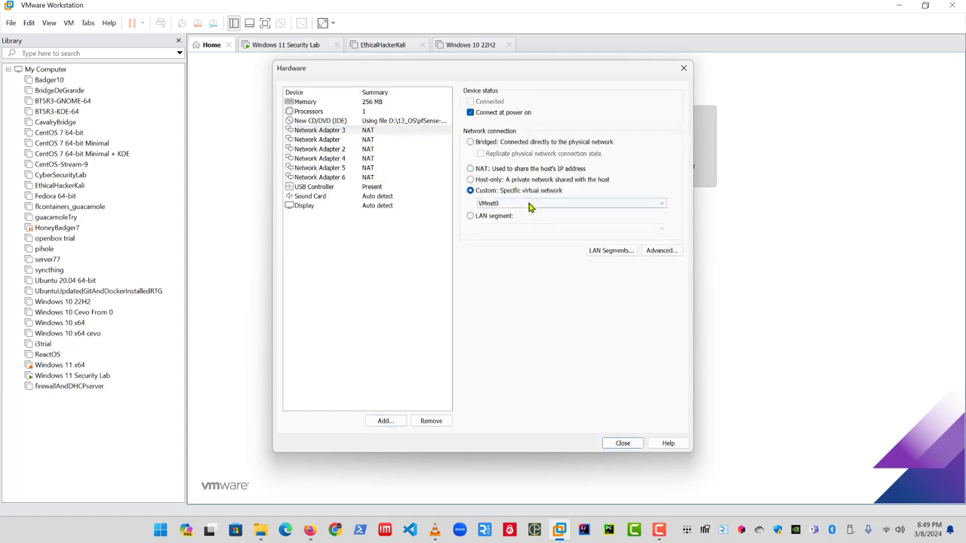
pyautogui.click(530, 204)
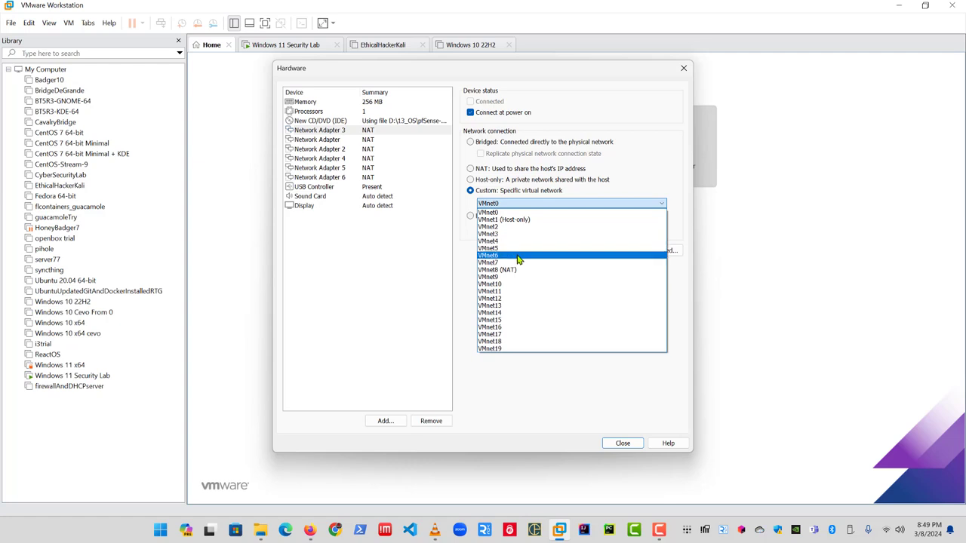
pyautogui.click(520, 235)
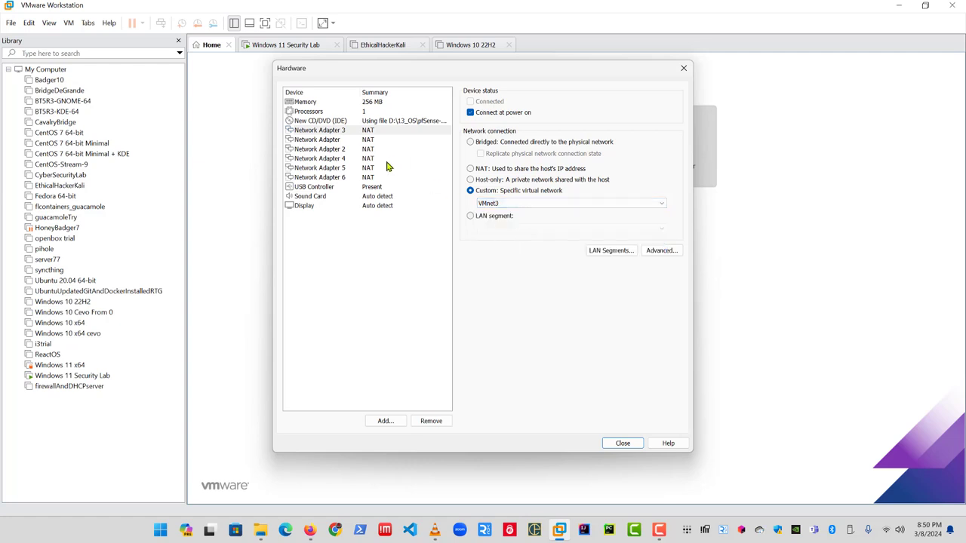
# Step: Connect Network Adapter 2 to the custom virtual network VMnet2
pyautogui.click(377, 140)
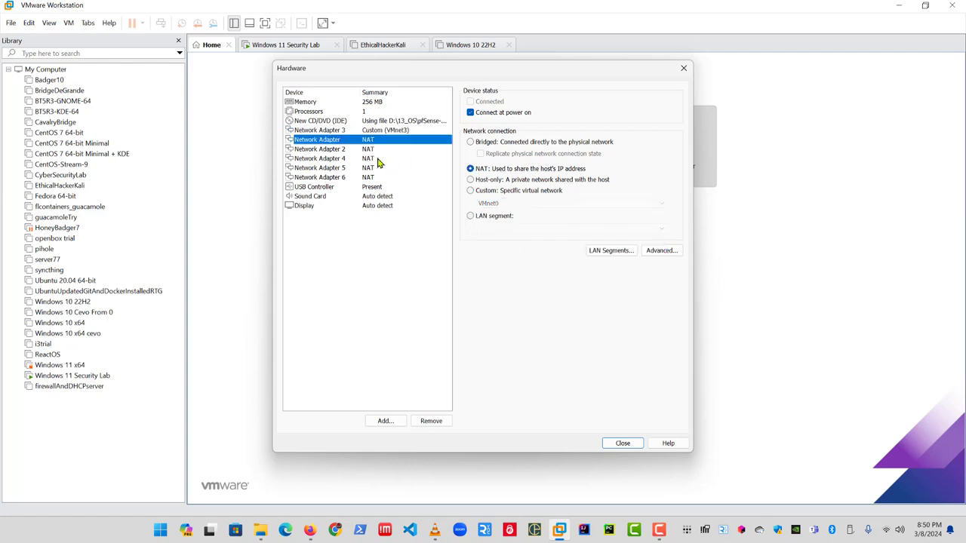
pyautogui.click(375, 158)
pyautogui.click(373, 151)
pyautogui.click(501, 191)
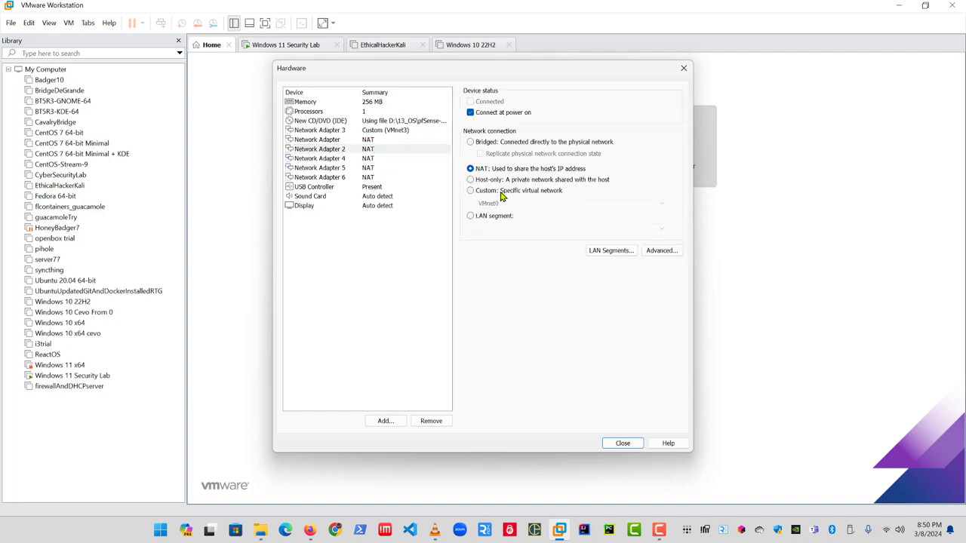
pyautogui.click(508, 205)
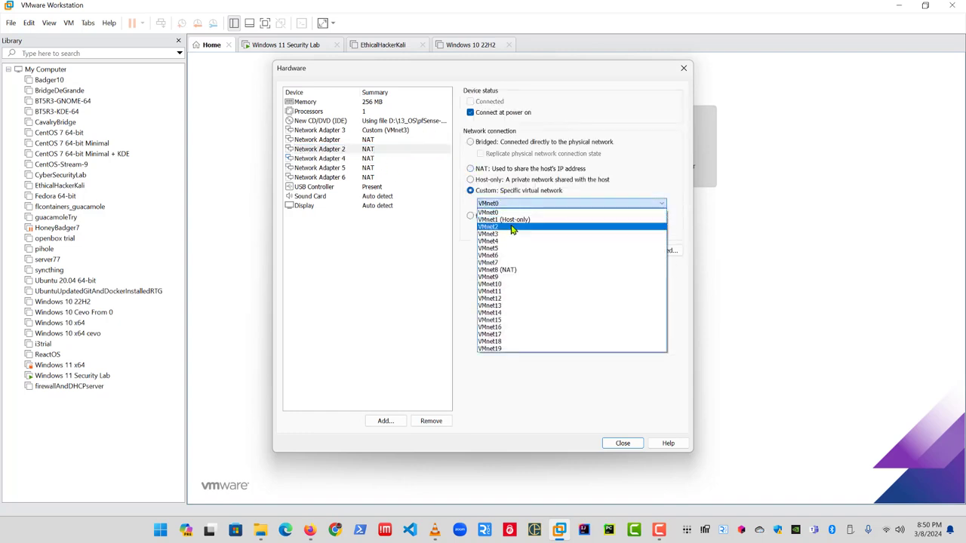
pyautogui.click(498, 227)
# Step: Connect Network Adapter 4 to the custom virtual network VMnet4
pyautogui.click(386, 160)
pyautogui.click(492, 191)
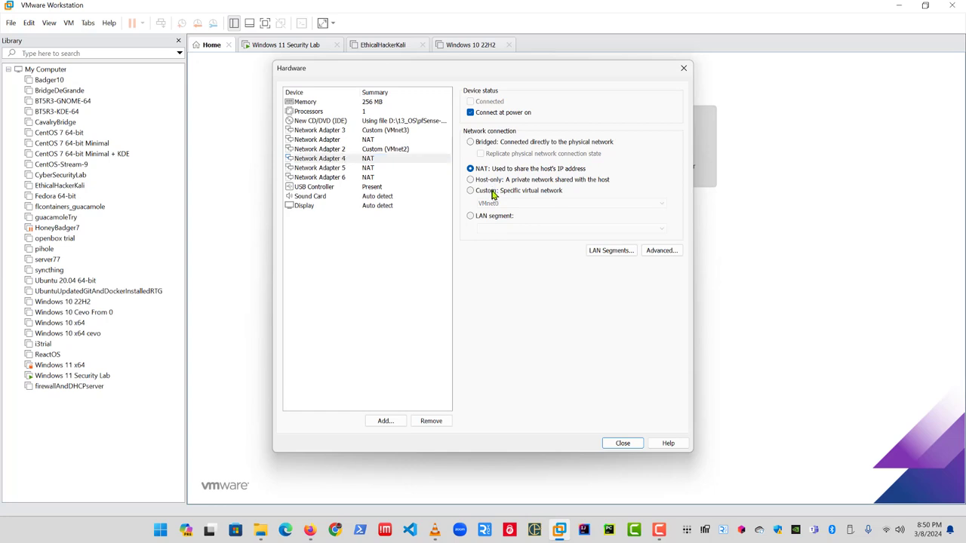
pyautogui.click(505, 204)
pyautogui.click(511, 242)
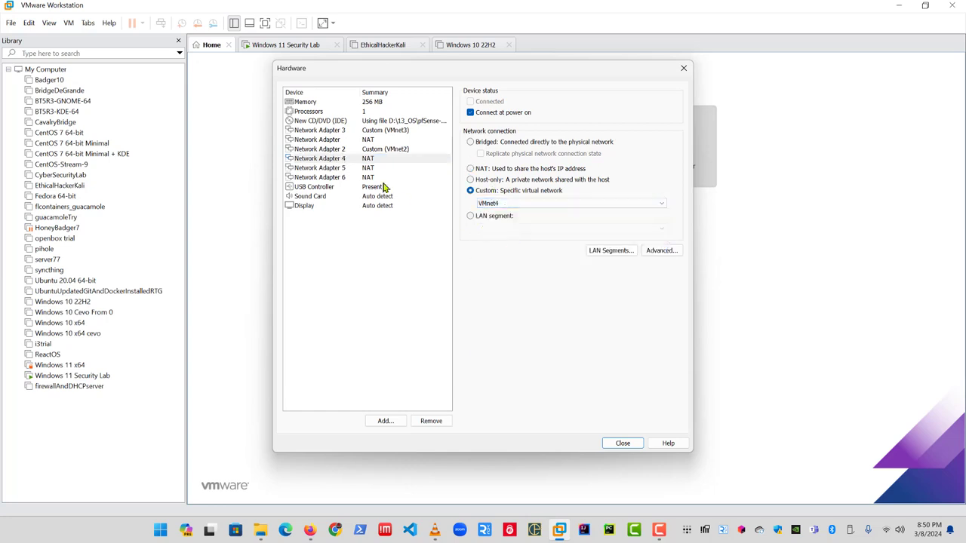
# Step: Connect Network Adapter 5 to the custom virtual network VMnet5
pyautogui.click(384, 168)
pyautogui.click(501, 191)
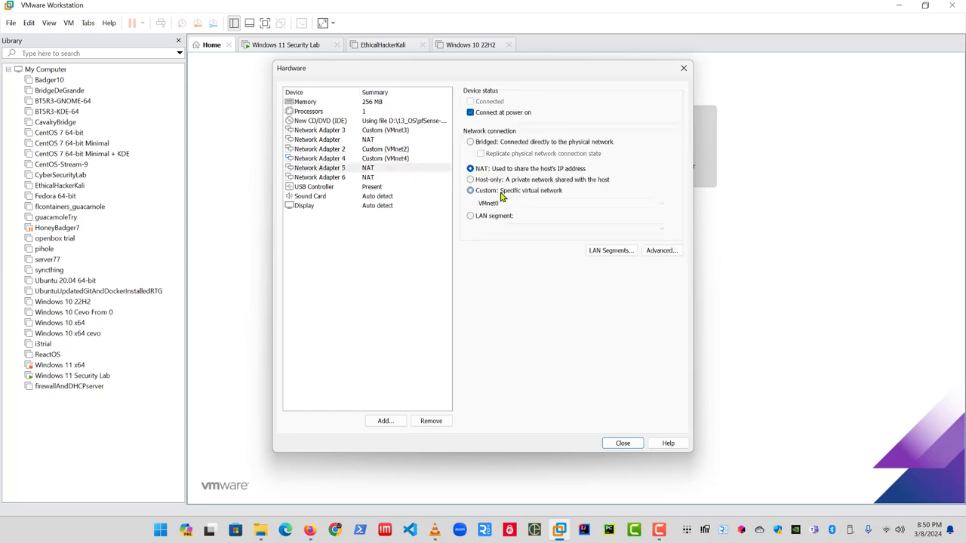
pyautogui.click(510, 203)
pyautogui.click(511, 249)
# Step: Connect Network Adapter 6 to the custom virtual network VMnet6 and review the adapter assignments
pyautogui.click(381, 177)
pyautogui.click(498, 190)
pyautogui.click(521, 204)
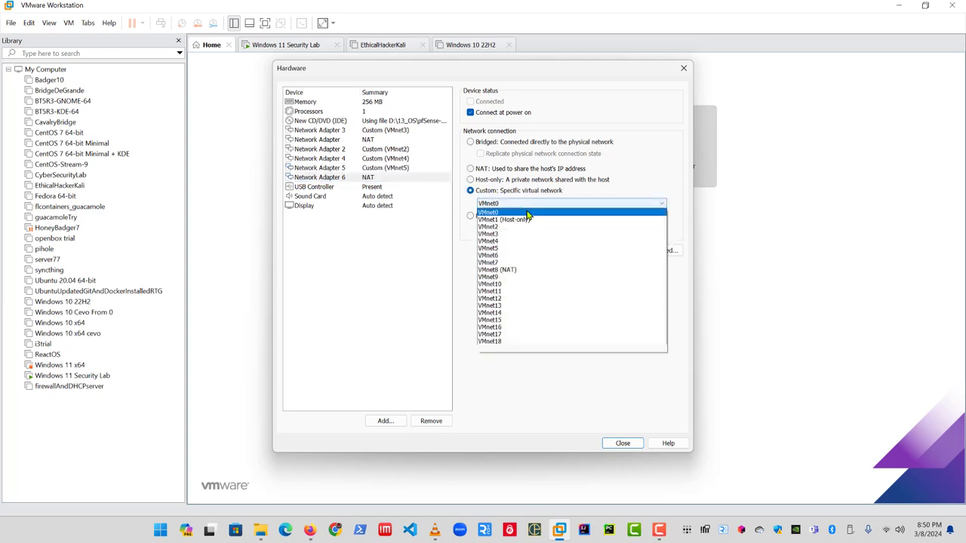
pyautogui.click(531, 257)
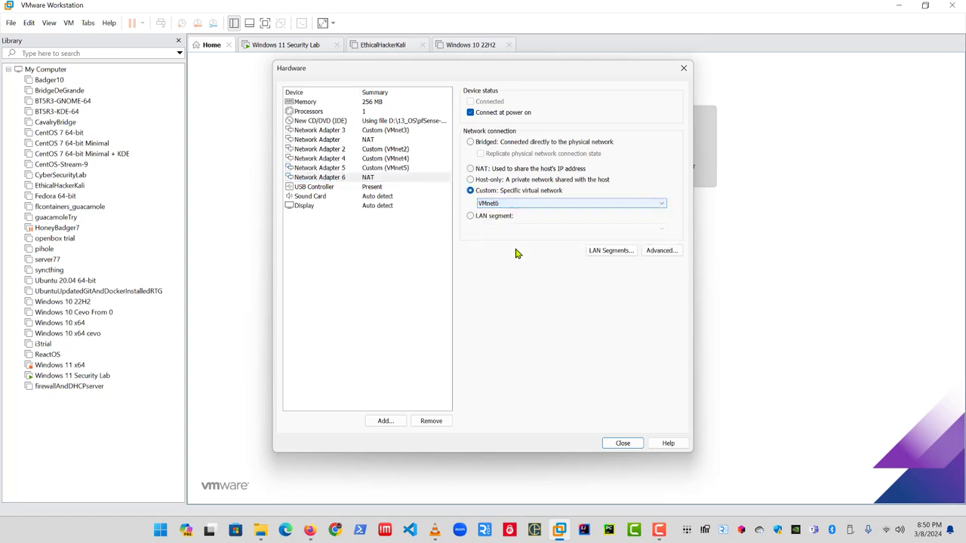
pyautogui.click(341, 159)
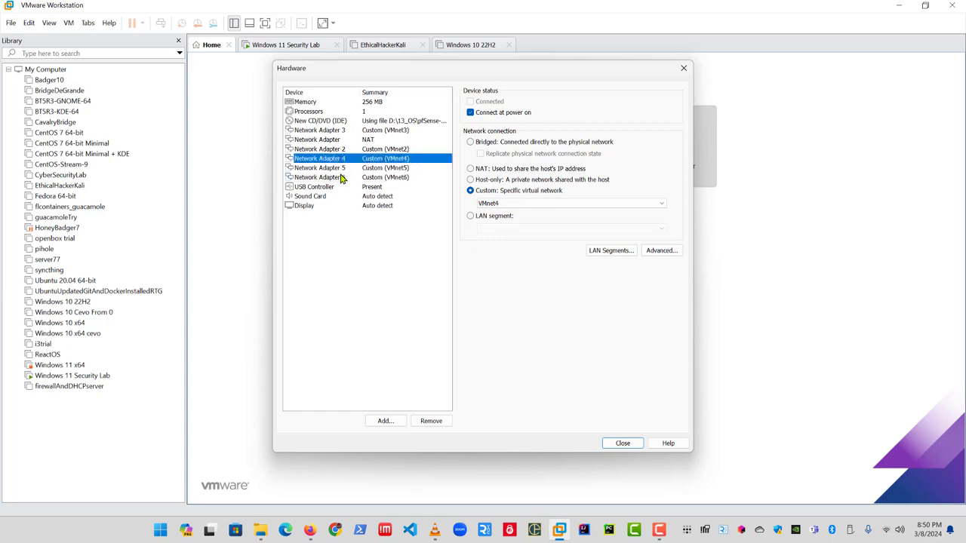
pyautogui.click(341, 177)
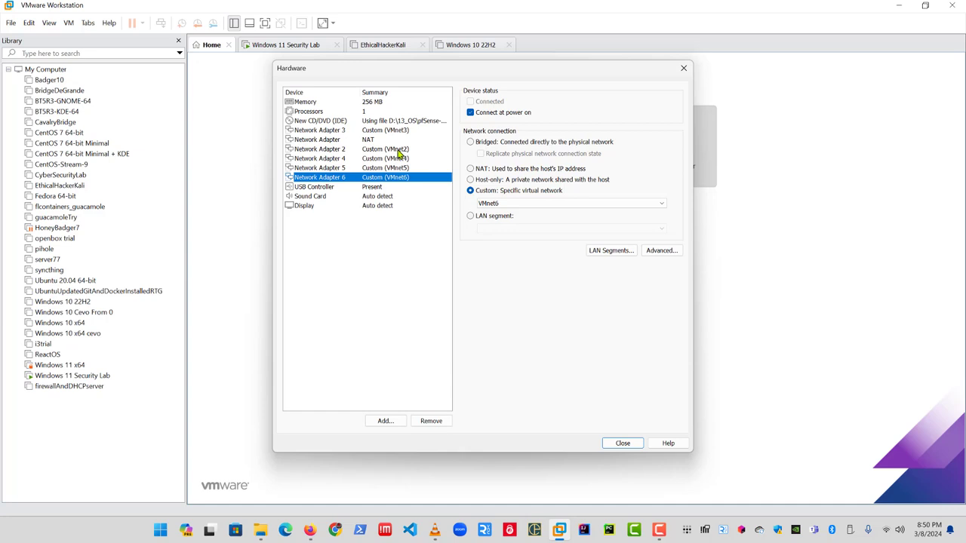
# Step: Finish creating and starting the virtual machine, dismiss the installation hint, and stretch the guest display to fill the view
pyautogui.click(622, 443)
pyautogui.click(535, 365)
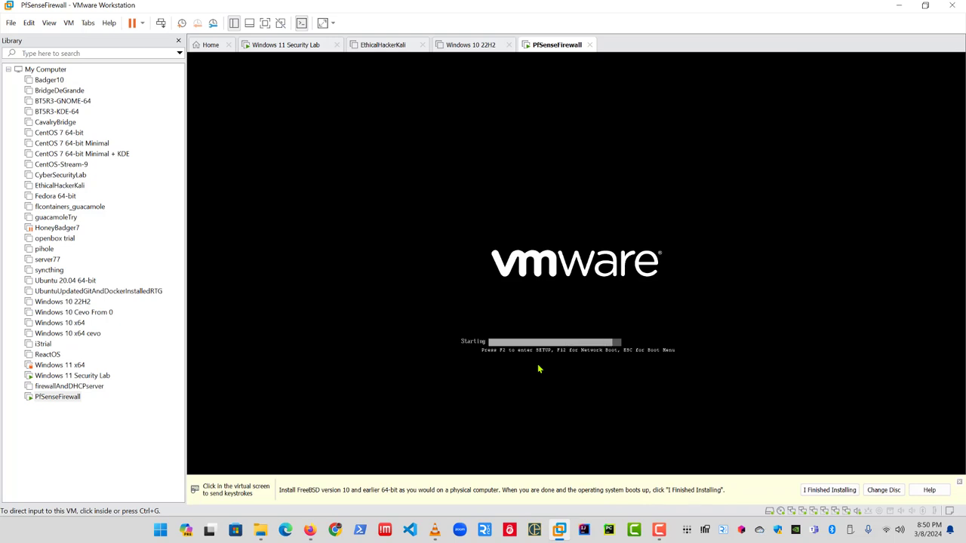
pyautogui.click(816, 490)
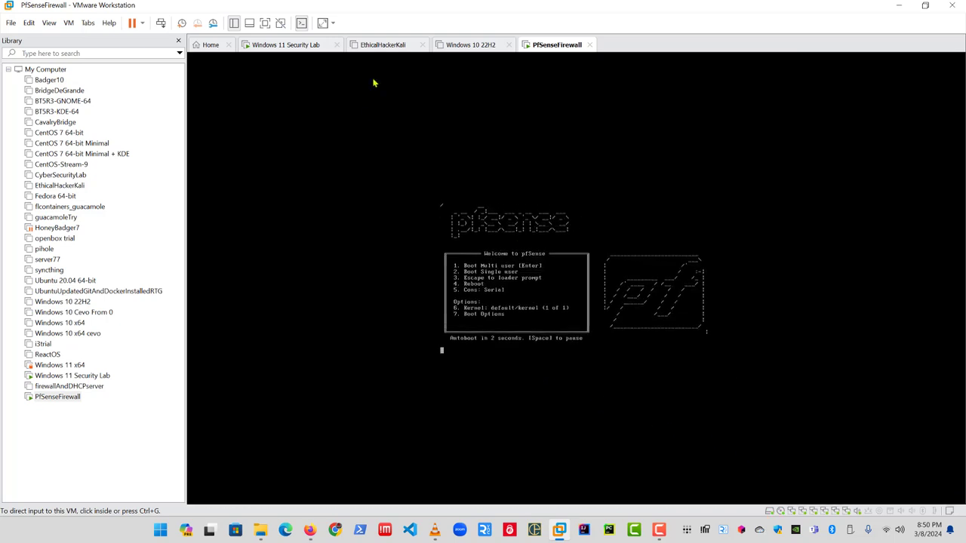
pyautogui.click(322, 23)
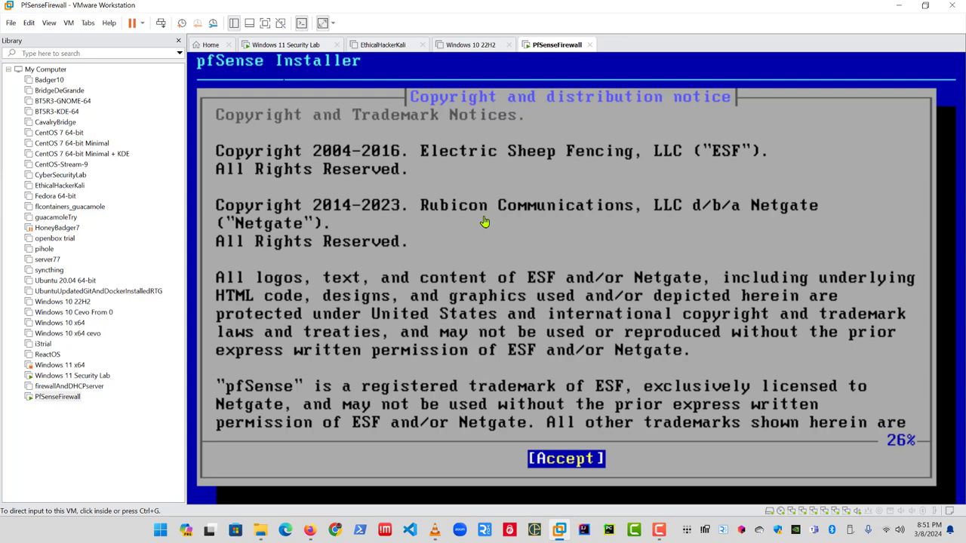
# Step: Accept the pfSense copyright and distribution notice and choose to install pfSense
pyautogui.click(484, 221)
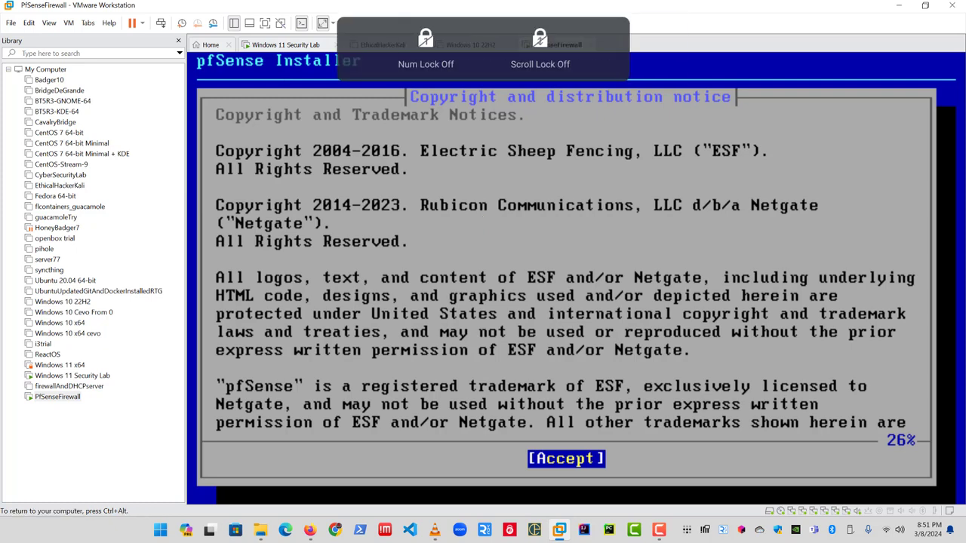
pyautogui.press('Return')
pyautogui.press('Return')
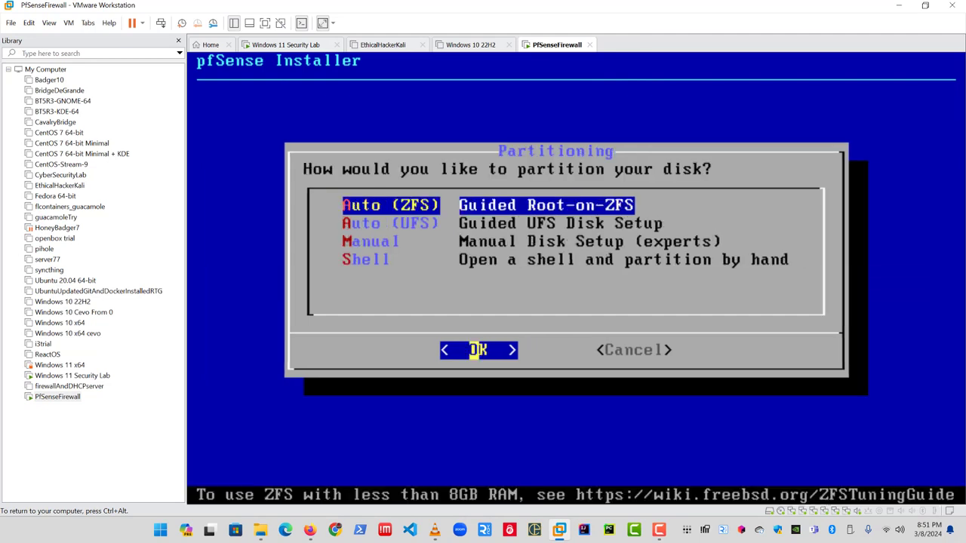
# Step: Install pfSense on disk da0 with Auto (ZFS) partitioning, allowing the disk to be erased, and reboot into the installed system
pyautogui.press('Return')
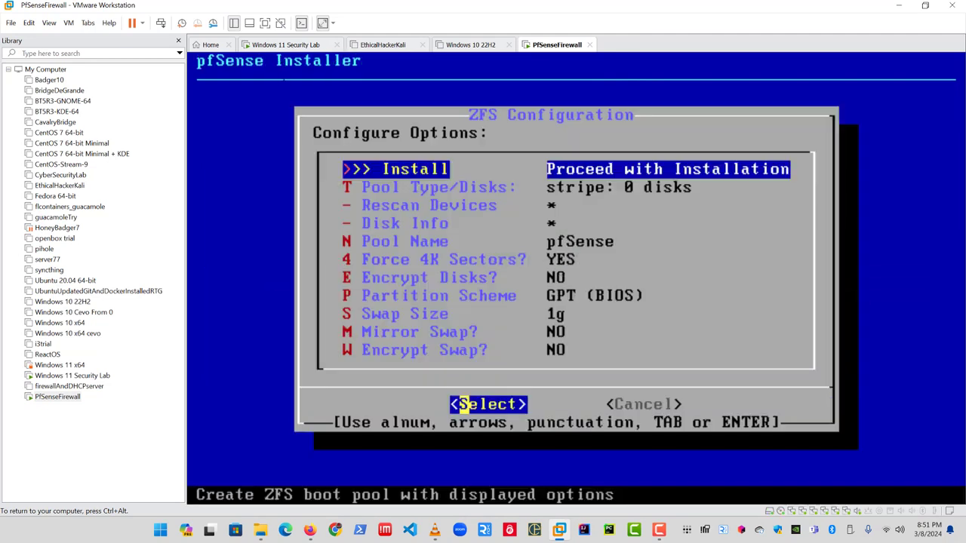
pyautogui.press('Return')
pyautogui.press('Return')
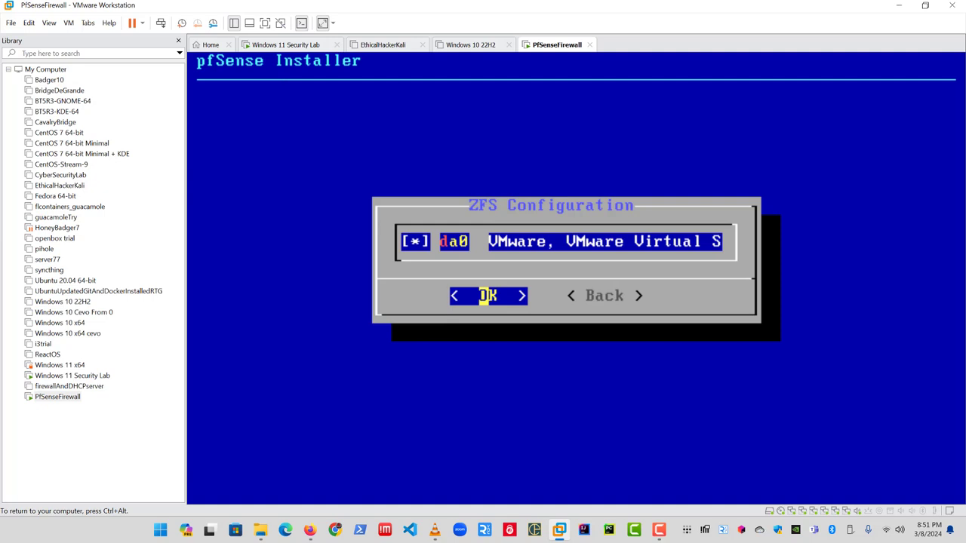
pyautogui.press('Return')
pyautogui.press('Left')
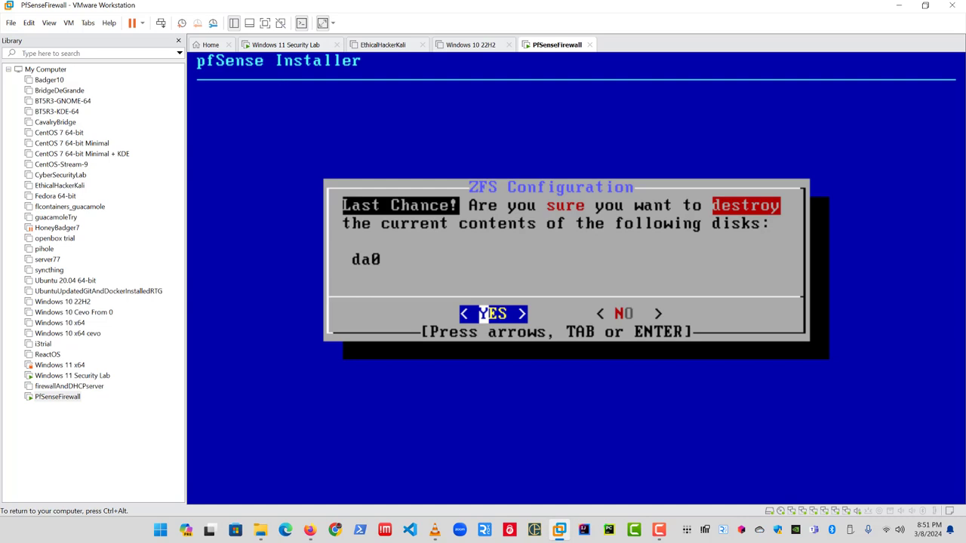
pyautogui.press('Return')
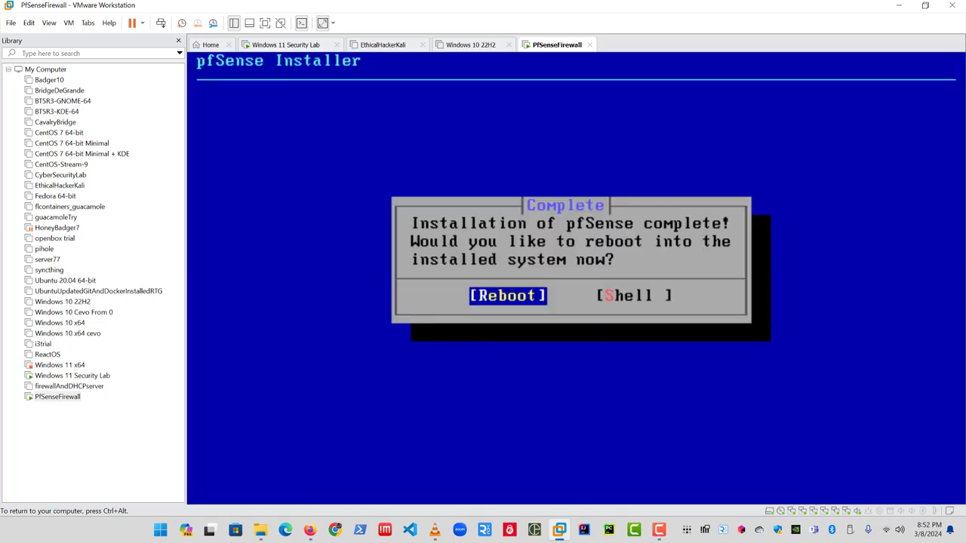
pyautogui.press('Return')
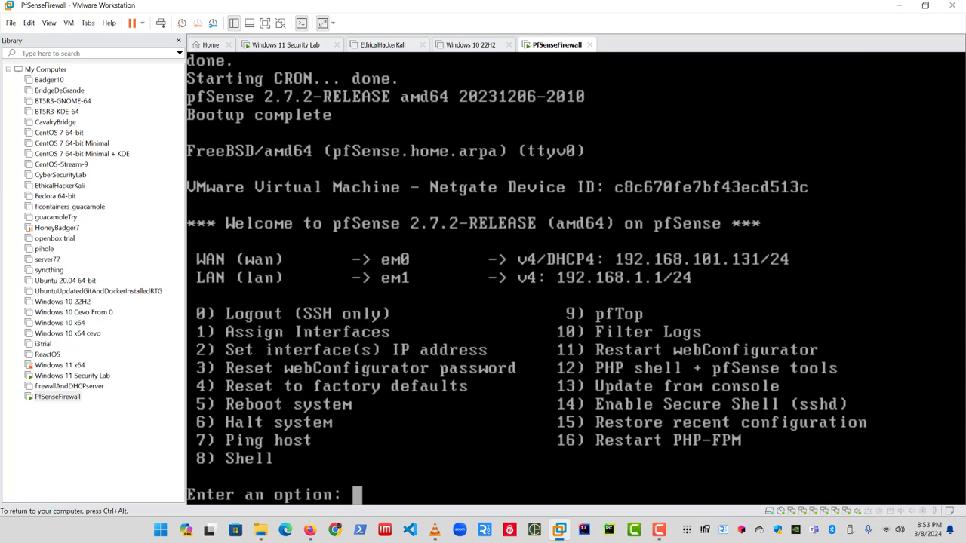
# Step: Start interface assignment from the pfSense console and decline setting up VLANs
pyautogui.write('1')
pyautogui.press('Return')
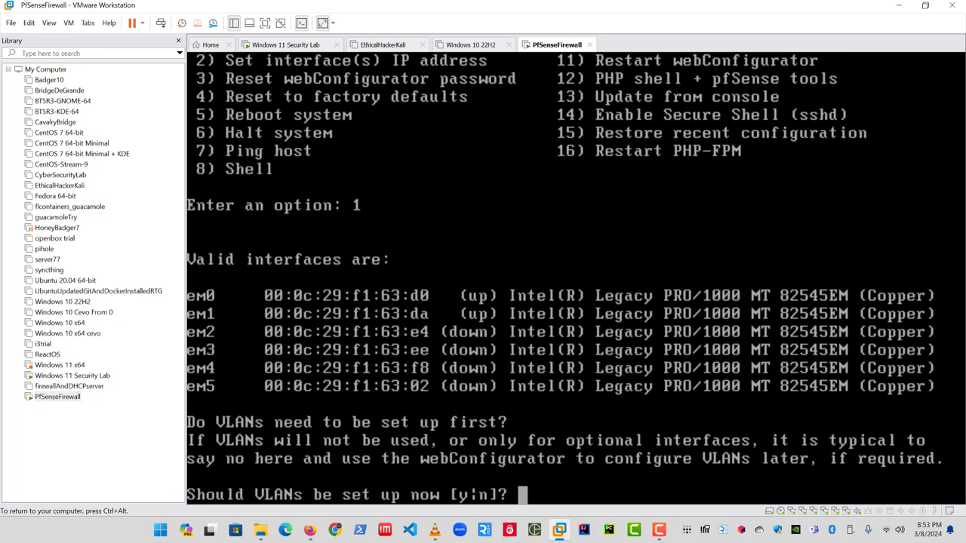
pyautogui.write('n')
pyautogui.press('Return')
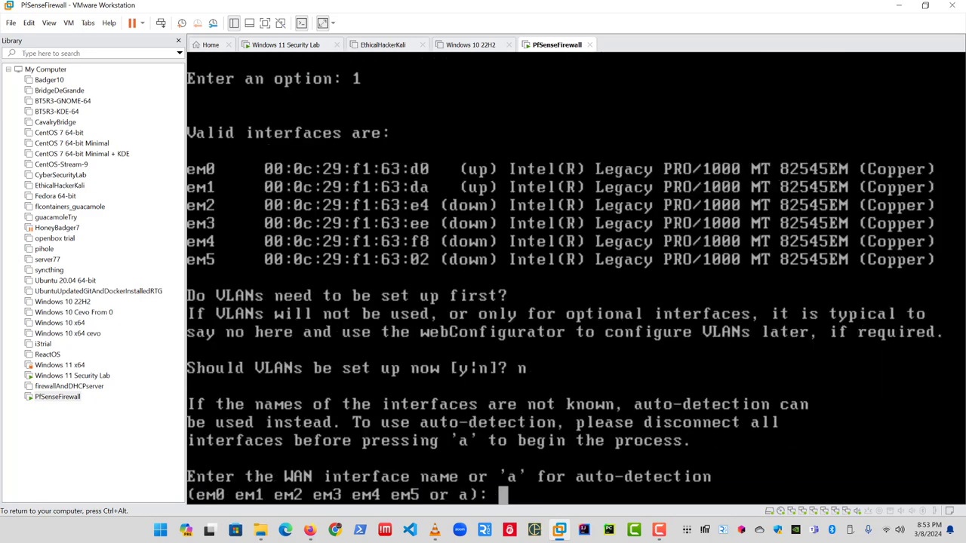
# Step: Assign em0 as the WAN interface and em1 as the LAN interface
pyautogui.write('em0')
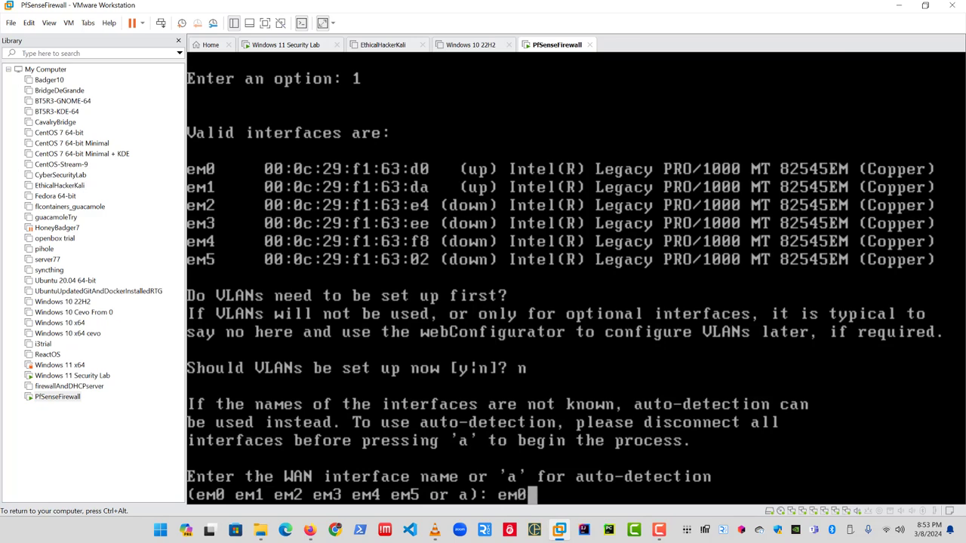
pyautogui.press('Return')
pyautogui.write('em1')
pyautogui.press('Return')
# Step: Assign em2, em3, em4 and em5 to Optional interfaces 1 to 4 and proceed with the assignments
pyautogui.write('em2')
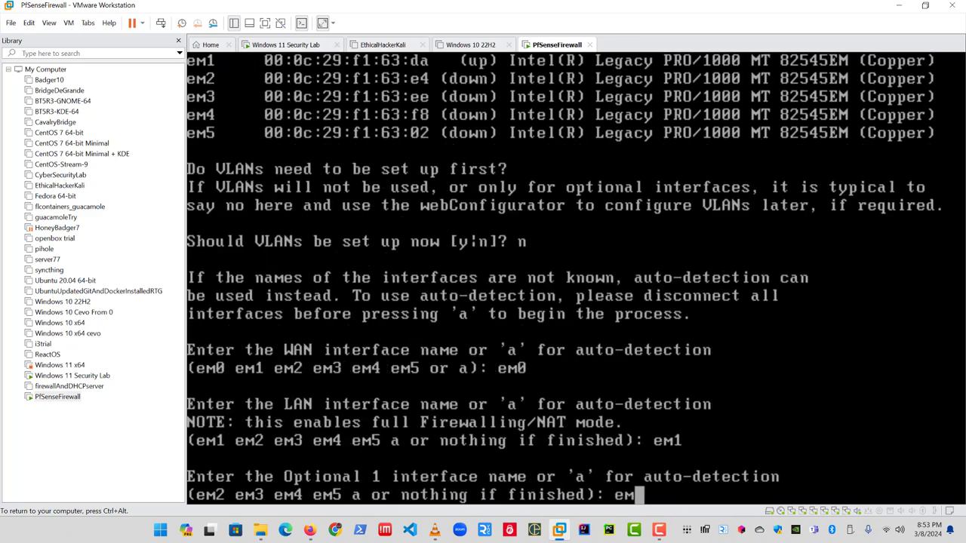
pyautogui.press('Return')
pyautogui.write('em3')
pyautogui.press('Return')
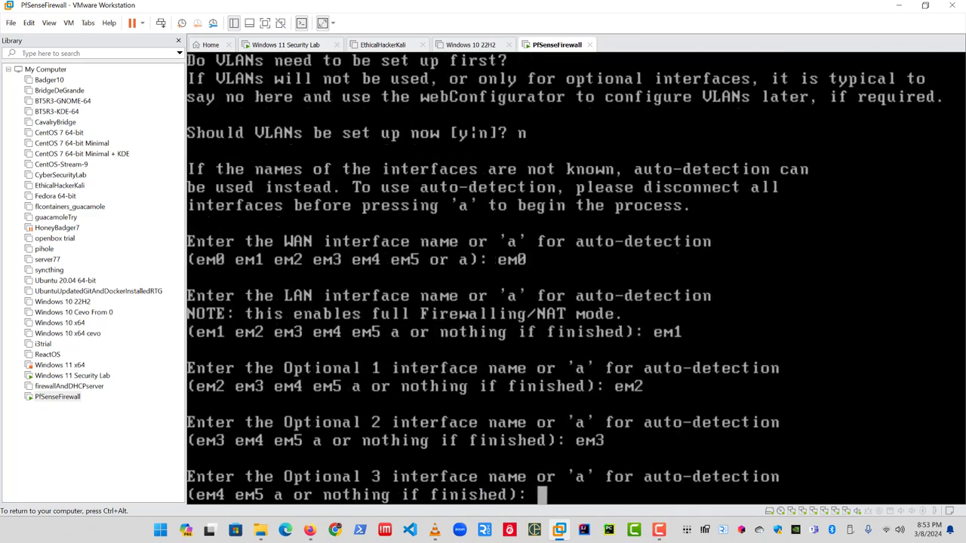
pyautogui.write('em4')
pyautogui.press('Return')
pyautogui.write('em5')
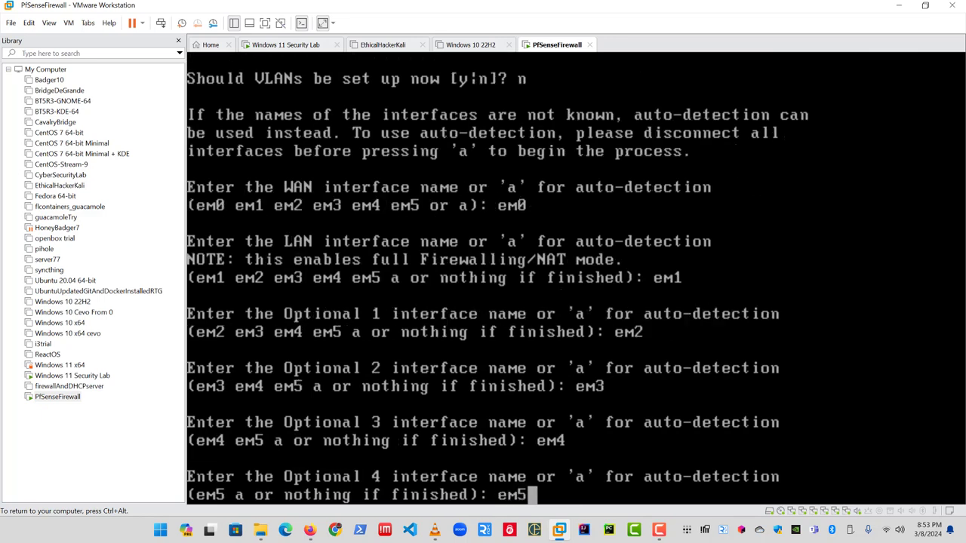
pyautogui.press('Return')
pyautogui.write('y')
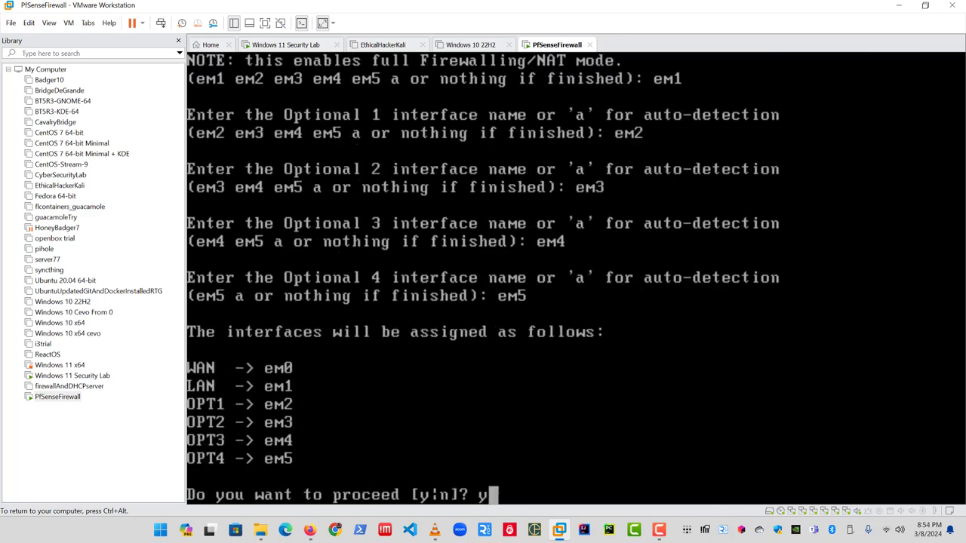
pyautogui.press('Return')
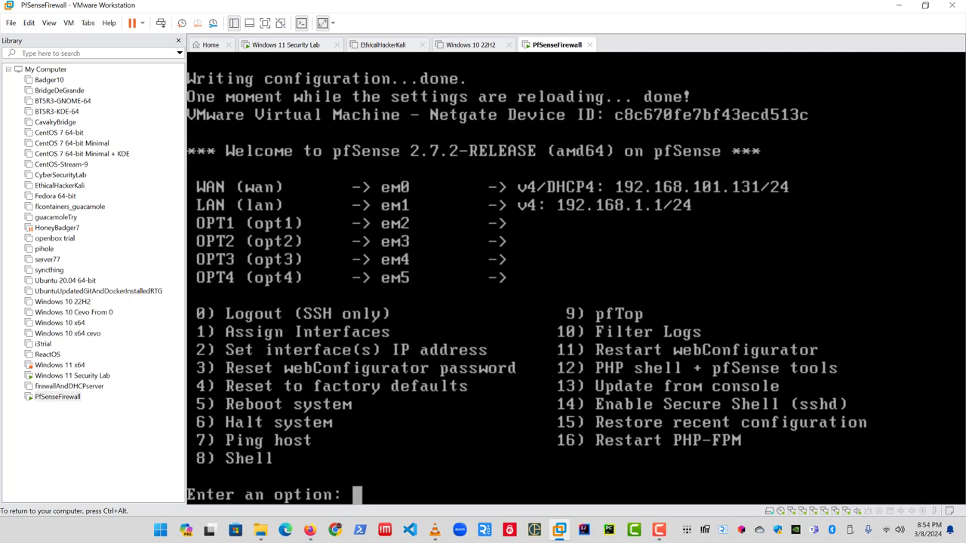
# Step: Start setting the IP address of the LAN interface (em1) and decline IPv4 configuration via DHCP
pyautogui.write('2')
pyautogui.press('Return')
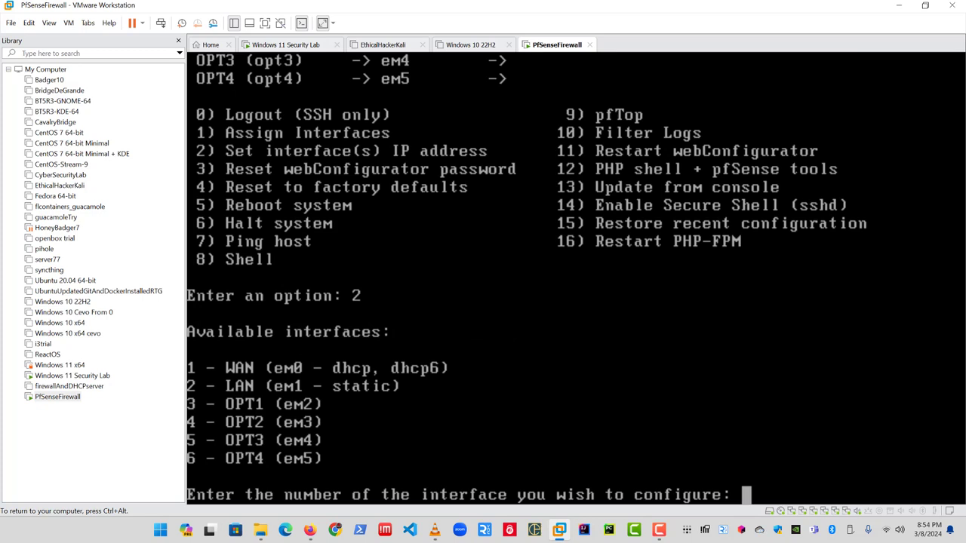
pyautogui.write('2')
pyautogui.press('Return')
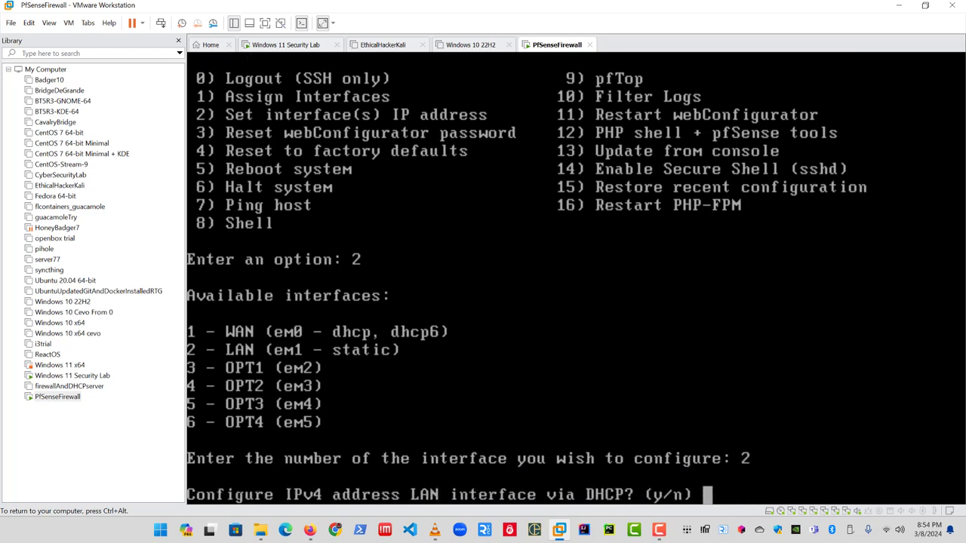
pyautogui.write('n')
pyautogui.press('Return')
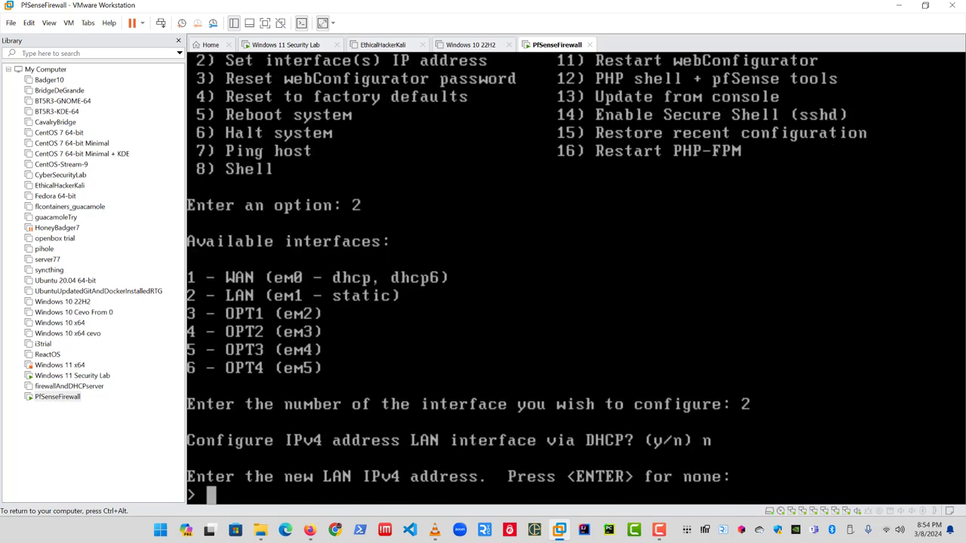
pyautogui.press('End')
pyautogui.press('pageup')
pyautogui.press('Down')
pyautogui.press('BackSpace')
pyautogui.press('BackSpace')
pyautogui.press('BackSpace')
pyautogui.press('BackSpace')
pyautogui.press('BackSpace')
pyautogui.press('BackSpace')
pyautogui.press('BackSpace')
pyautogui.press('BackSpace')
pyautogui.press('BackSpace')
pyautogui.press('BackSpace')
# Step: Set the LAN IPv4 address to 192.168.1.254 with a subnet bit count of 24
pyautogui.press('Num_Lock')
pyautogui.write('192.168.')
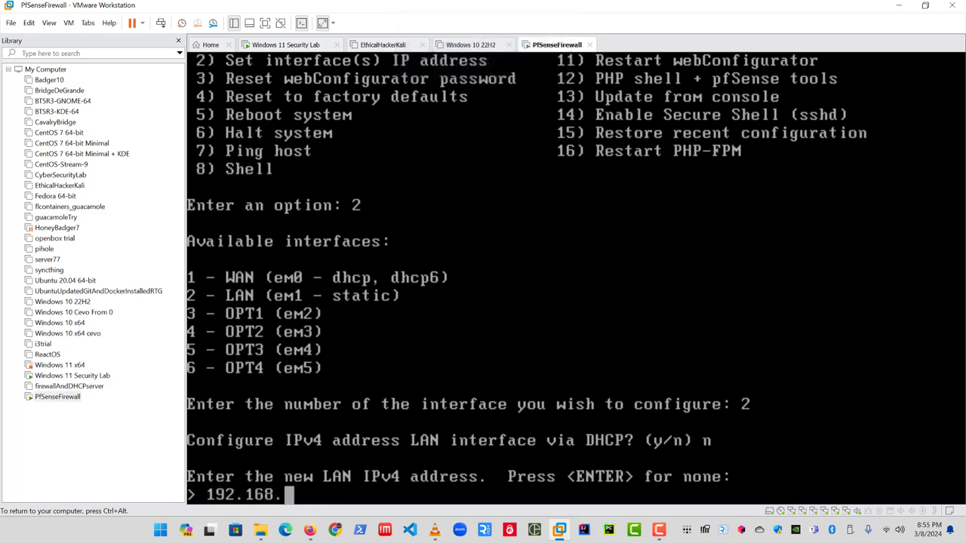
pyautogui.write('1.254')
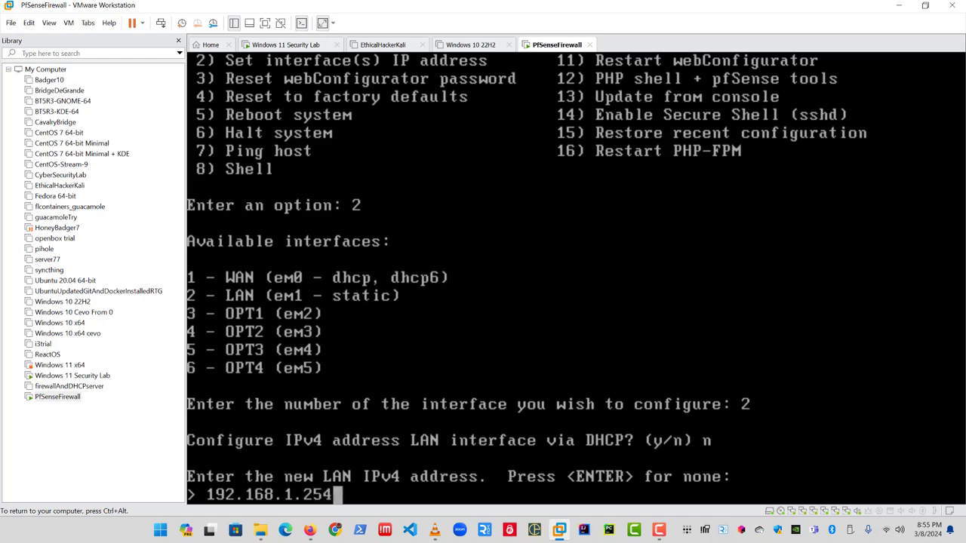
pyautogui.press('Return')
pyautogui.write('24')
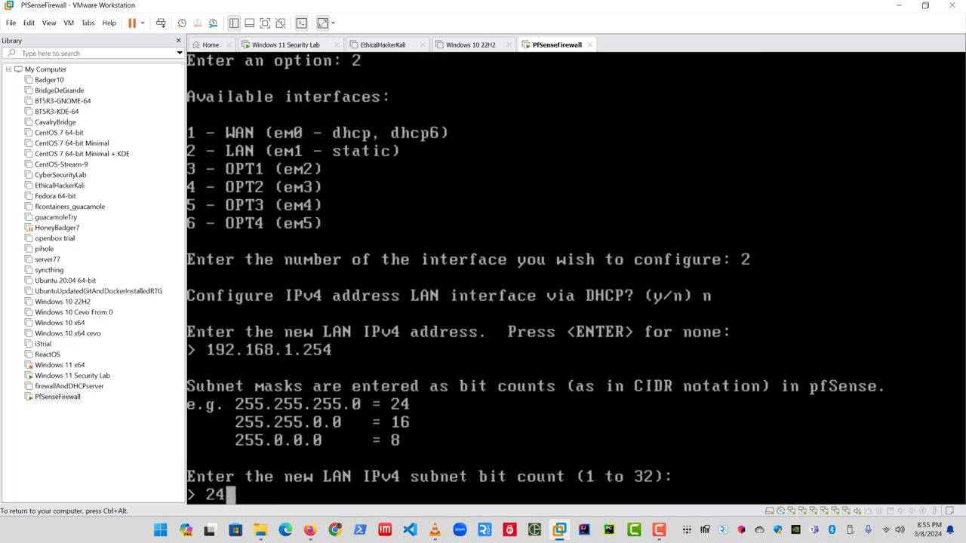
pyautogui.press('Return')
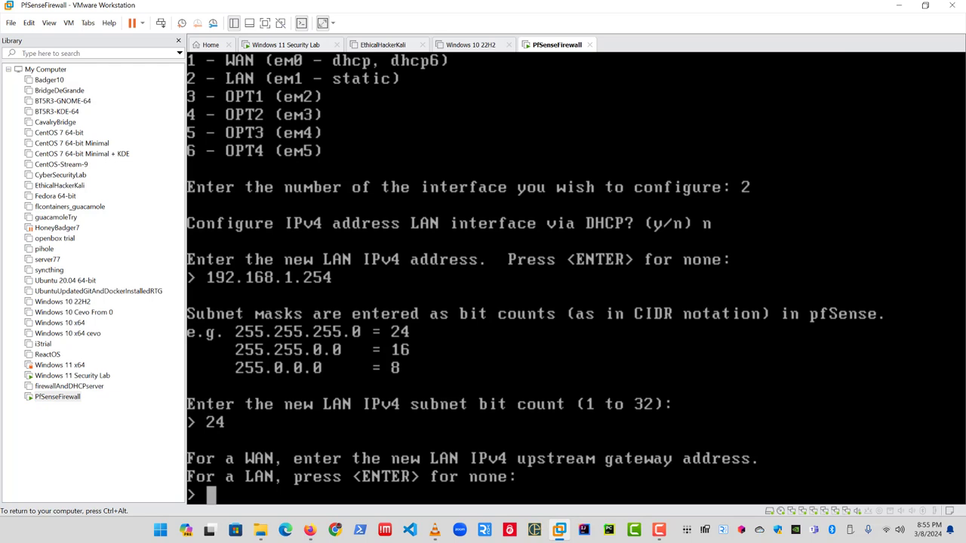
# Step: Leave the LAN upstream gateway empty and decline DHCP6, leaving the LAN IPv6 address blank
pyautogui.press('Return')
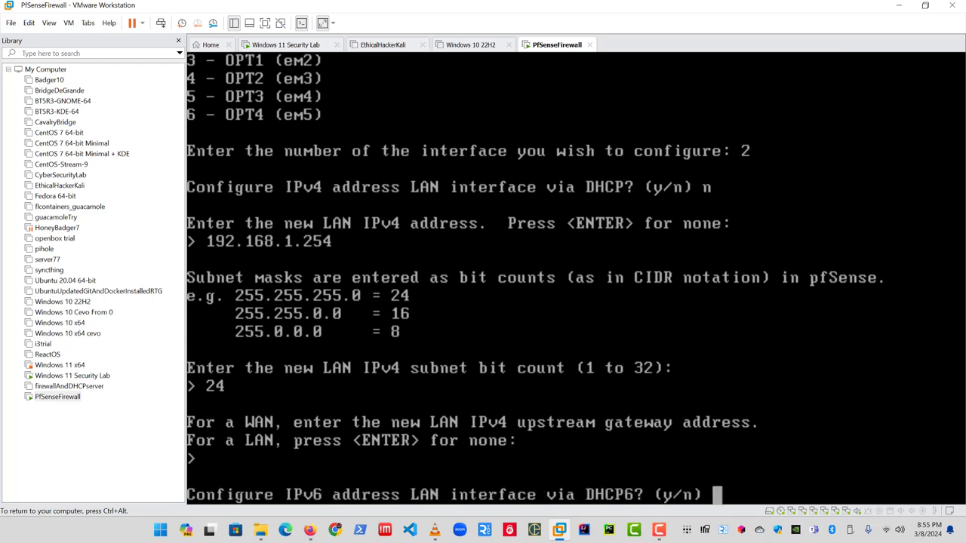
pyautogui.write('n')
pyautogui.press('Return')
pyautogui.press('Return')
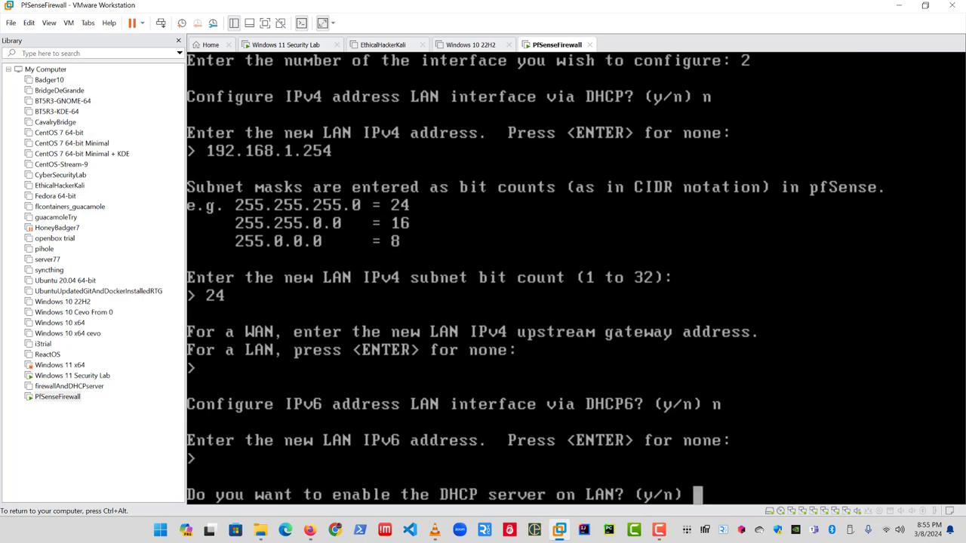
# Step: Enable the DHCP server on LAN with the IPv4 client address range 192.168.1.1 to 192.168.1.253
pyautogui.write('y')
pyautogui.press('Return')
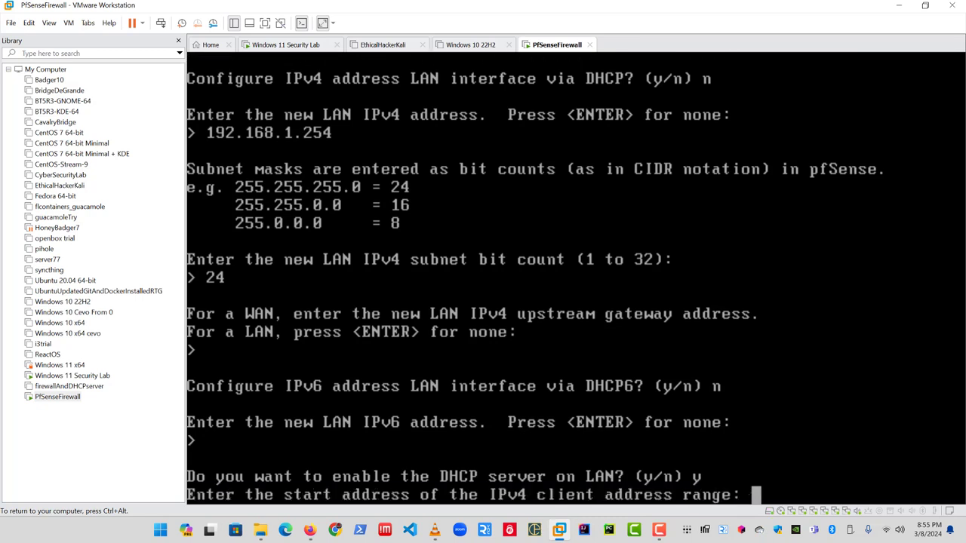
pyautogui.write('192')
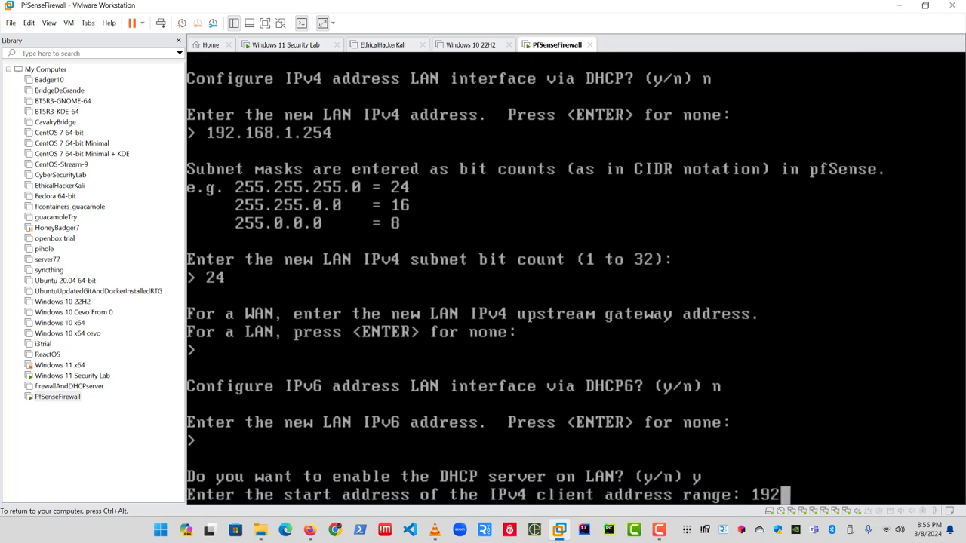
pyautogui.write('.168.')
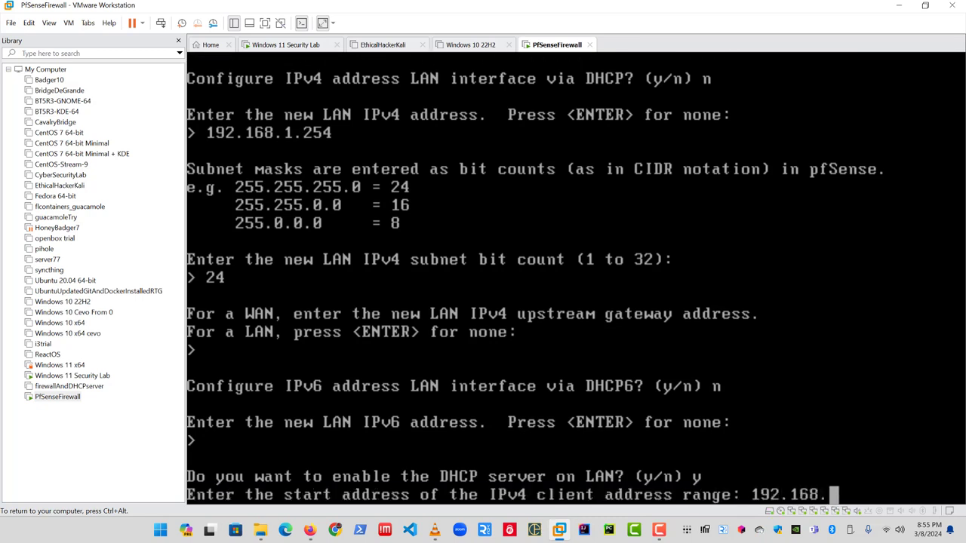
pyautogui.write('1.1')
pyautogui.press('Return')
pyautogui.write('192')
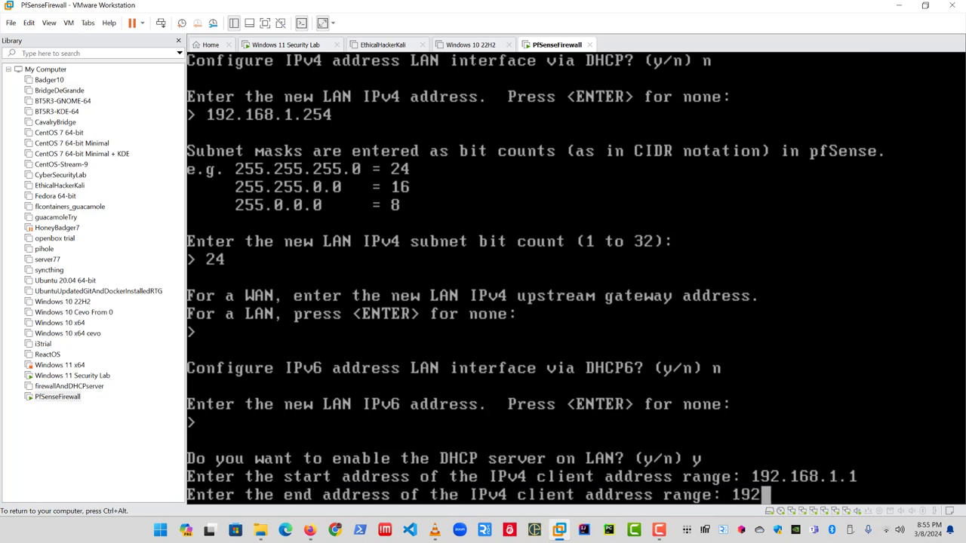
pyautogui.write('.168.1.')
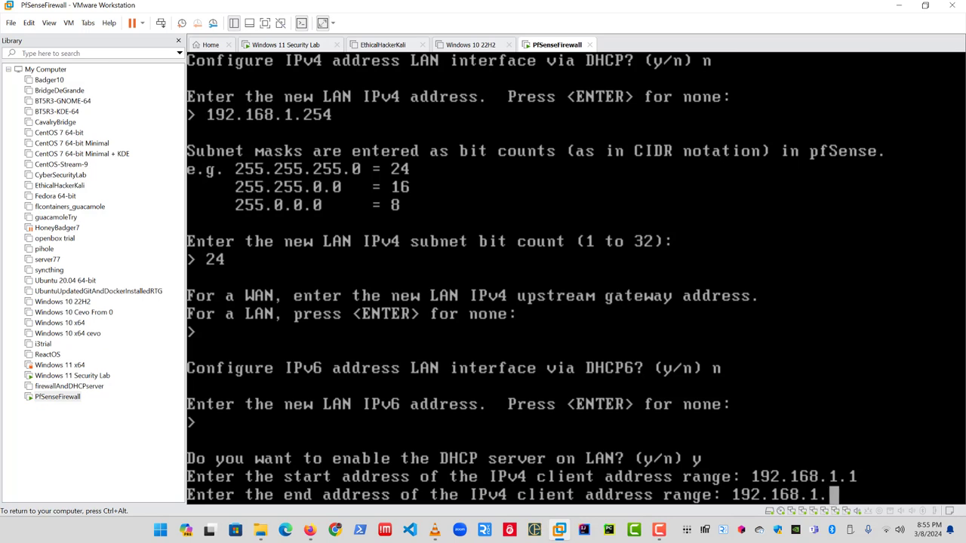
pyautogui.write('254')
pyautogui.press('BackSpace')
pyautogui.write('3')
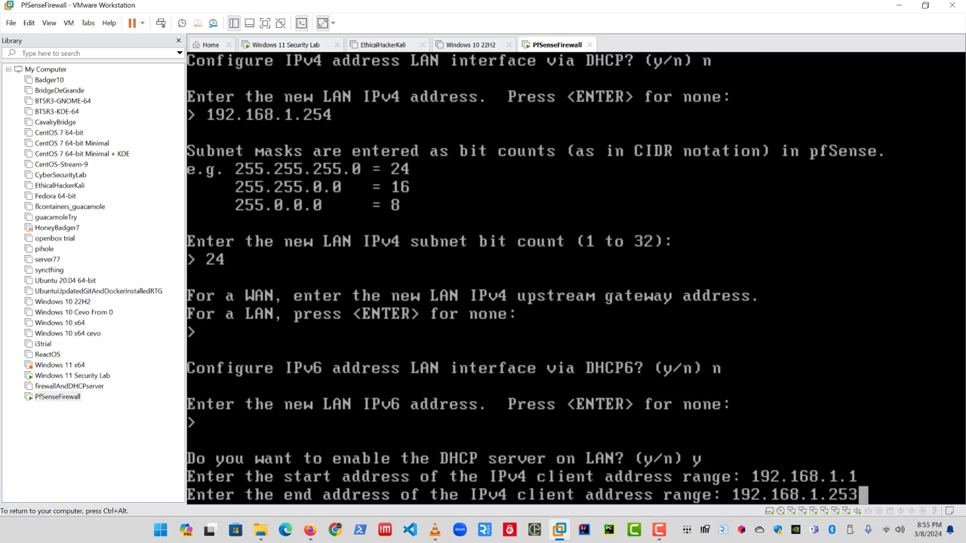
pyautogui.press('Return')
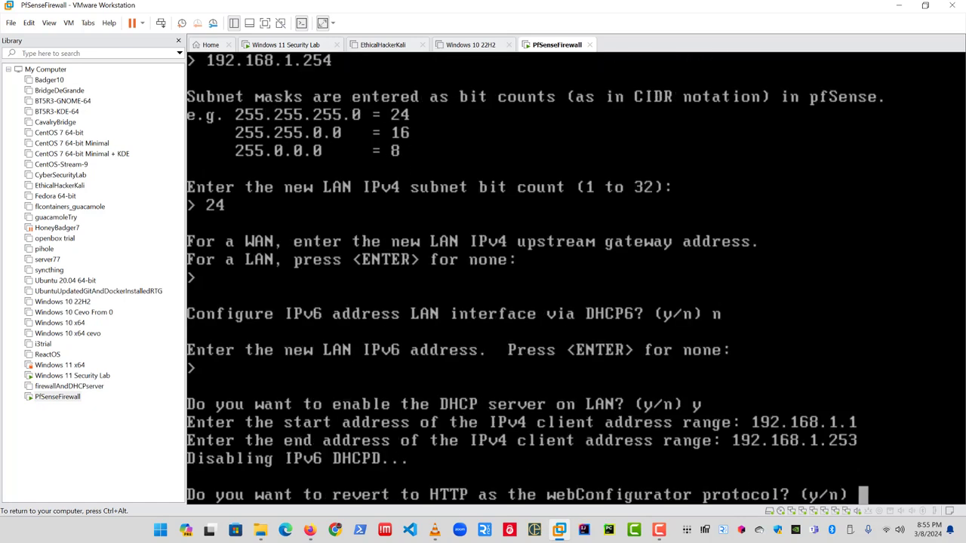
# Step: Revert the webConfigurator protocol to HTTP and return to the console's main options once the LAN changes are saved
pyautogui.write('y')
pyautogui.press('Return')
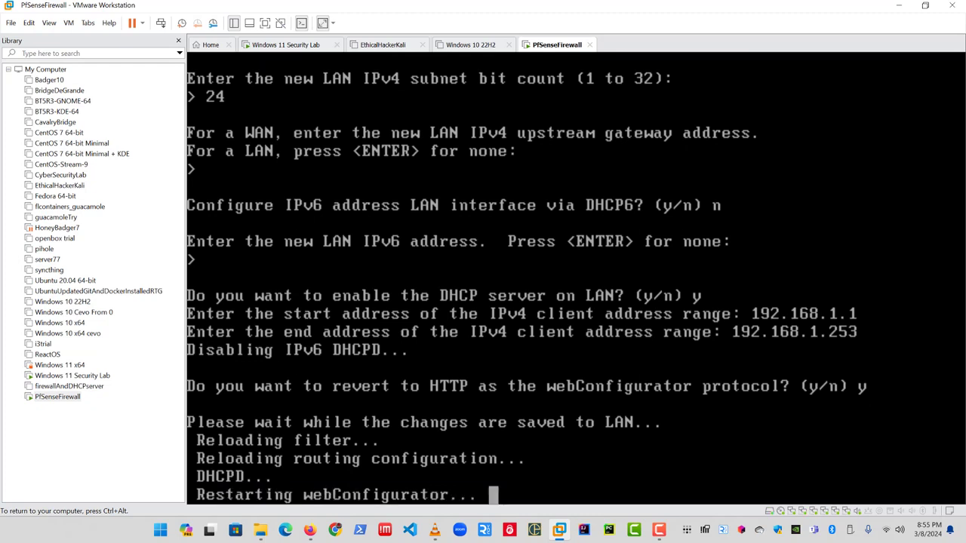
pyautogui.press('Return')
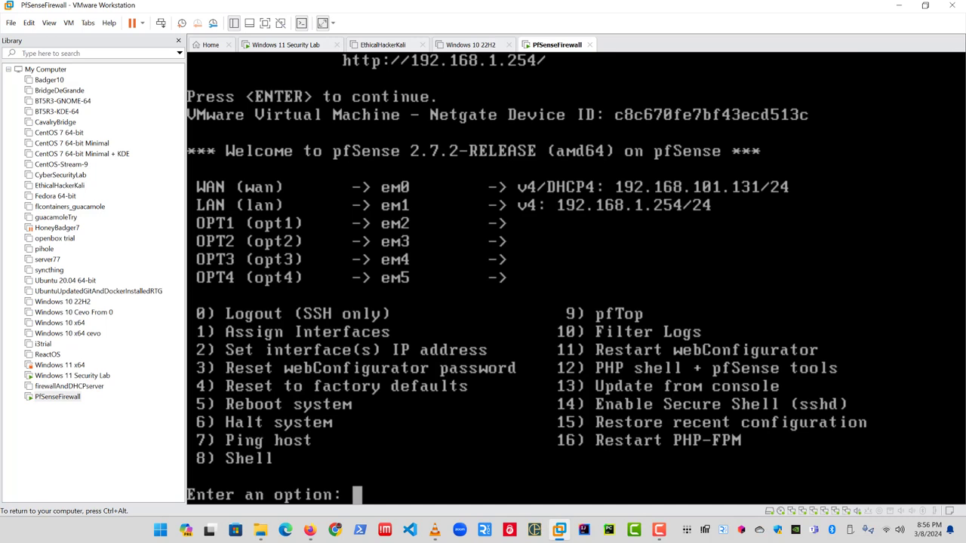
# Step: Start setting the IP address of the OPT2 interface (em3) and decline IPv4 configuration via DHCP
pyautogui.write('2')
pyautogui.press('Return')
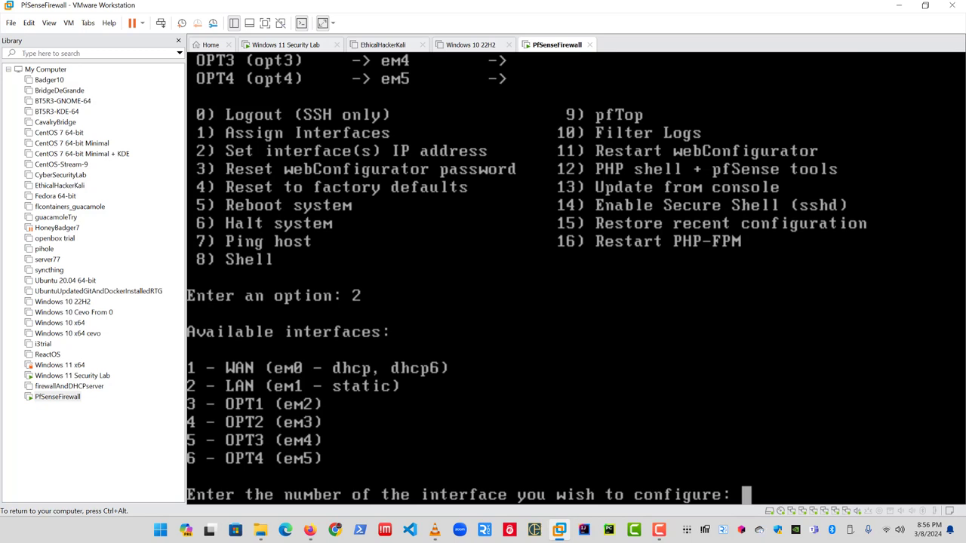
pyautogui.write('4')
pyautogui.press('Return')
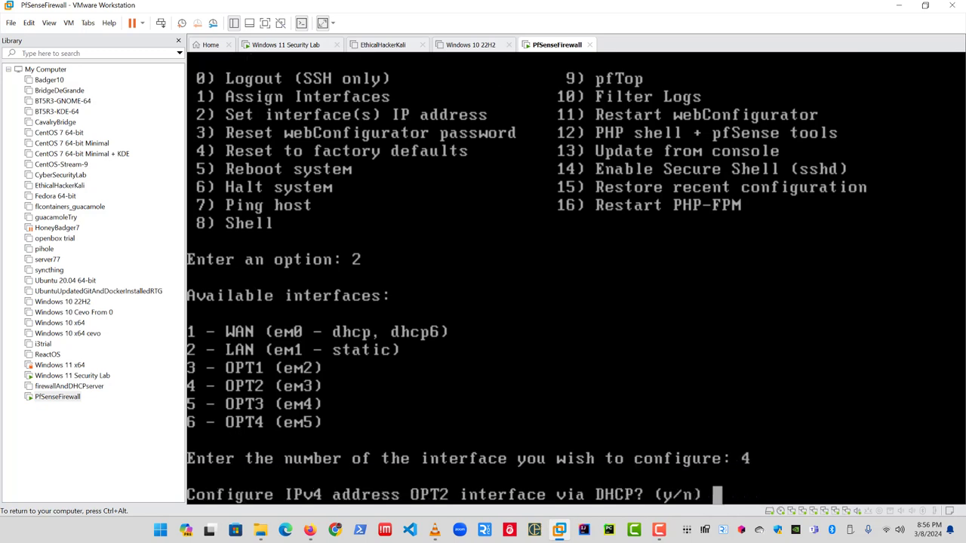
pyautogui.write('n')
pyautogui.press('Return')
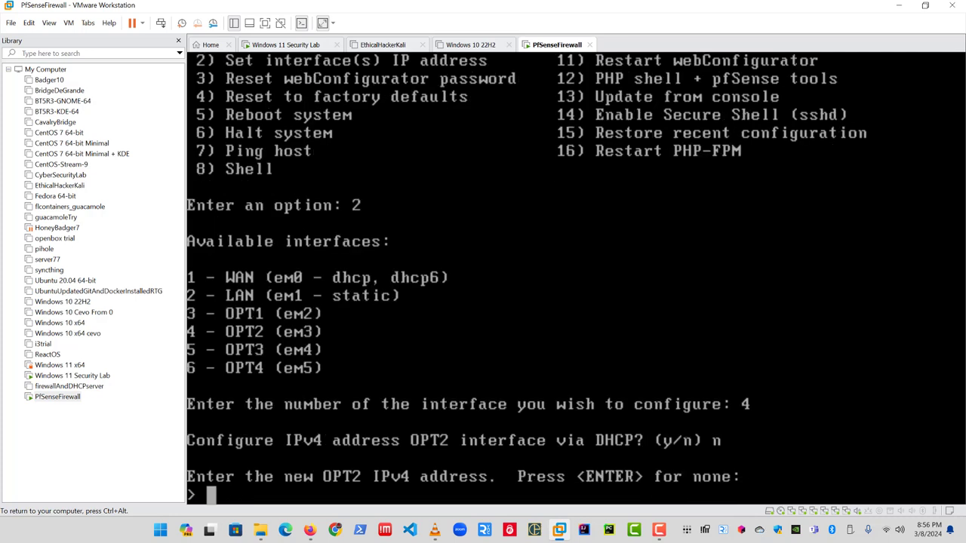
# Step: Set the OPT2 IPv4 address to 192.168.3.254 with a subnet bit count of 24
pyautogui.write('192.168.')
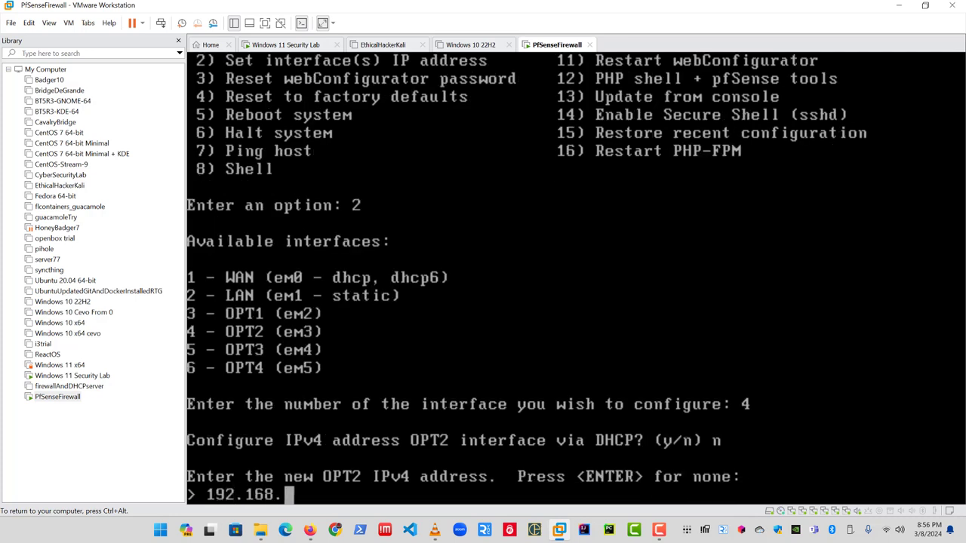
pyautogui.write('3.254')
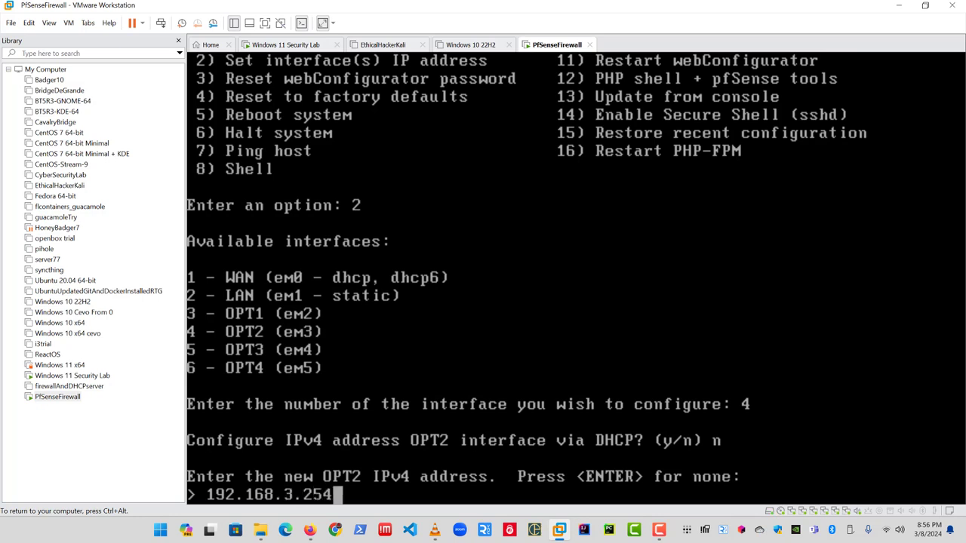
pyautogui.press('Return')
pyautogui.write('24')
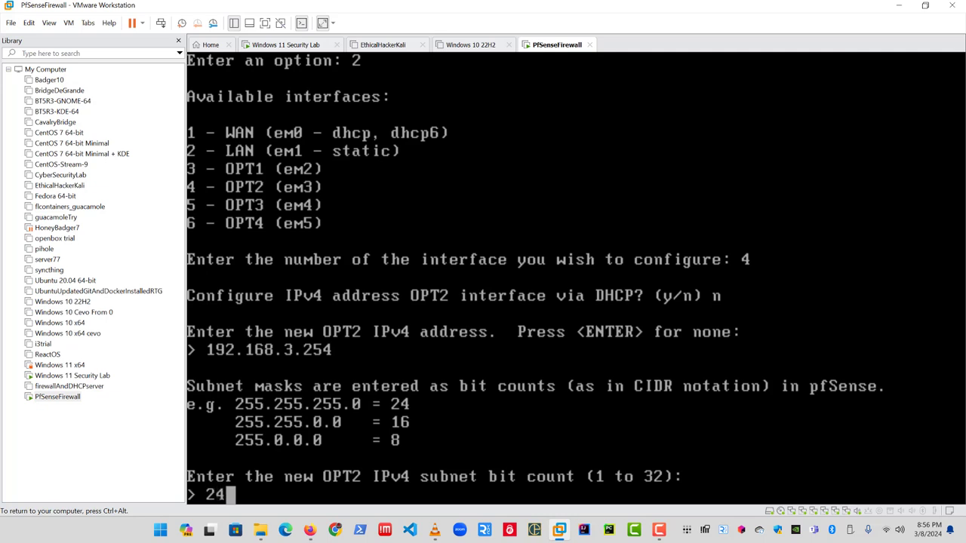
pyautogui.press('Return')
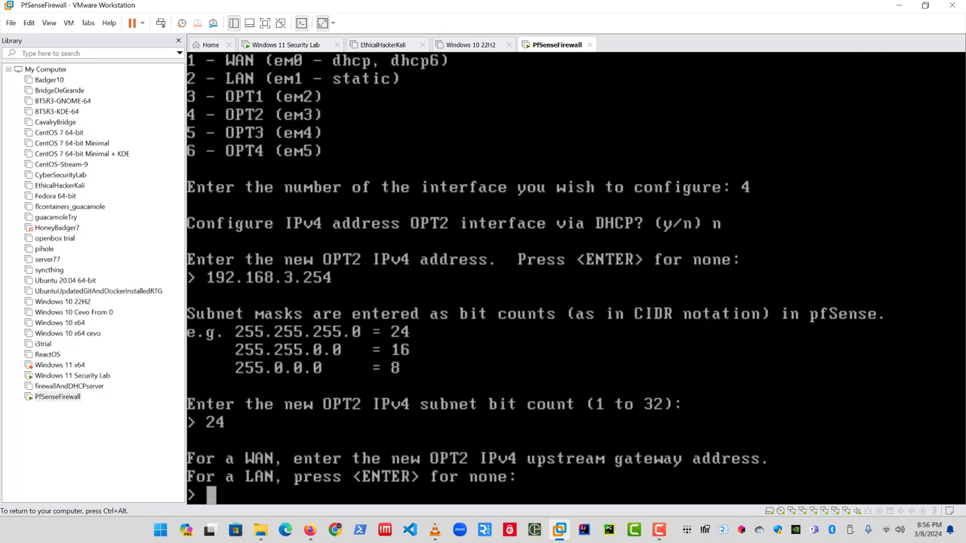
# Step: Leave the OPT2 upstream gateway empty and decline DHCP6, leaving the OPT2 IPv6 address blank
pyautogui.press('Return')
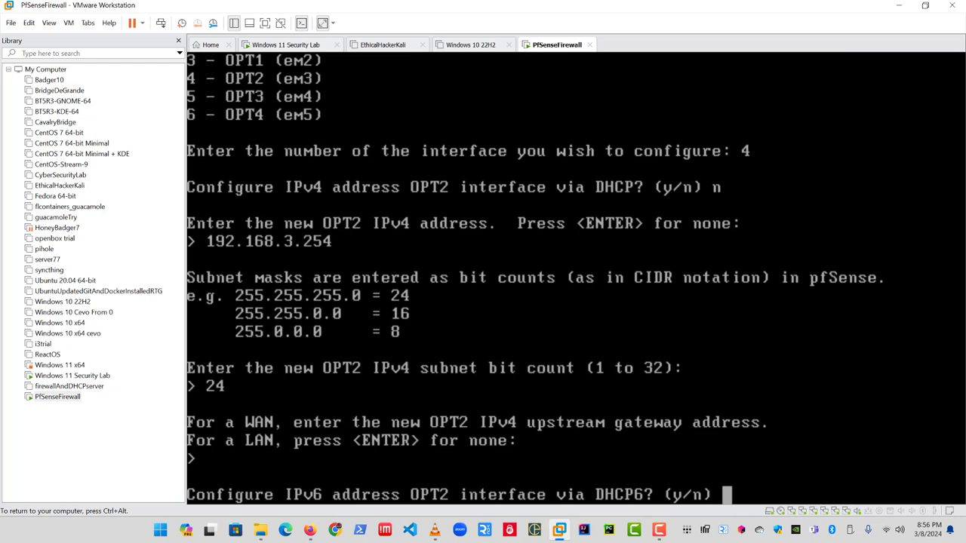
pyautogui.write('n')
pyautogui.press('Return')
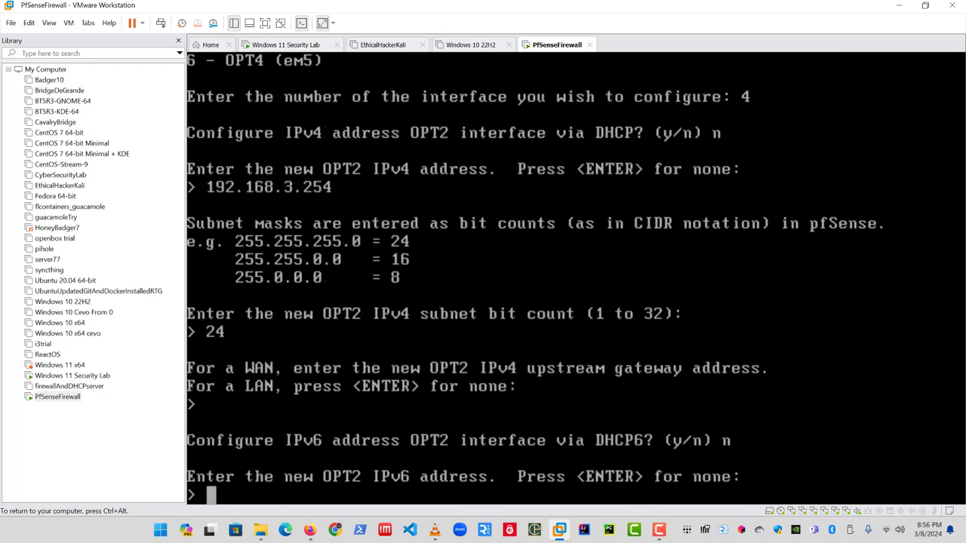
pyautogui.press('Return')
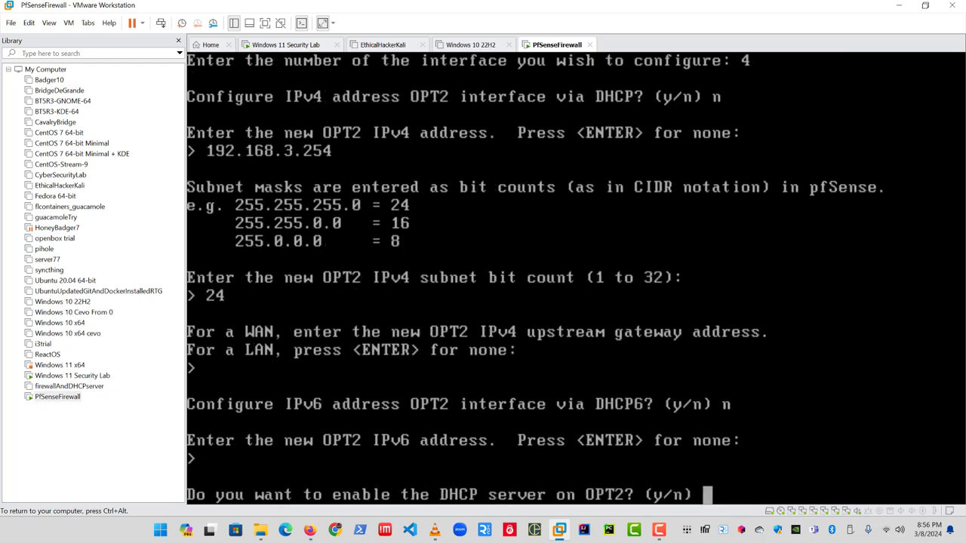
# Step: Enable the DHCP server on OPT2 with the client range 192.168.3.1 to 192.168.3.253 and return to the main options
pyautogui.write('y')
pyautogui.press('Return')
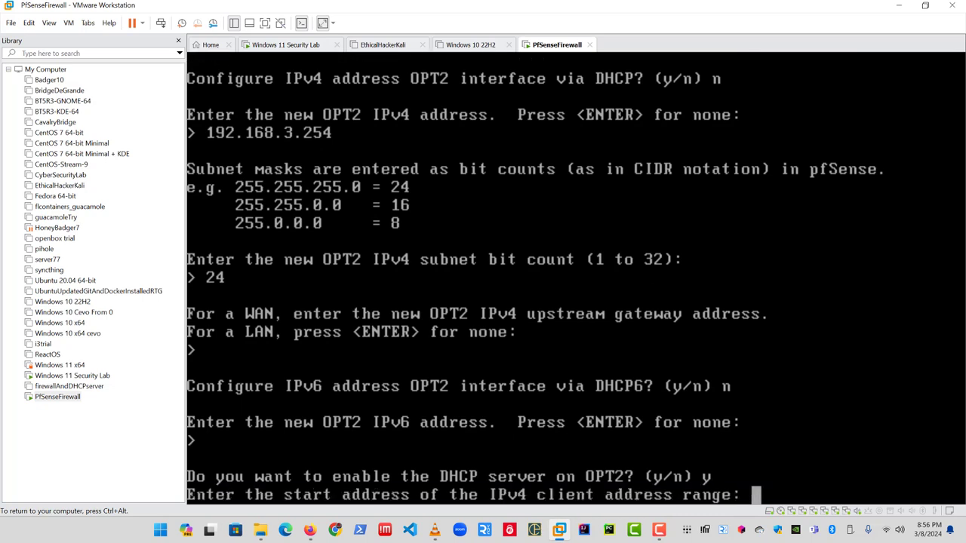
pyautogui.write('192.168.')
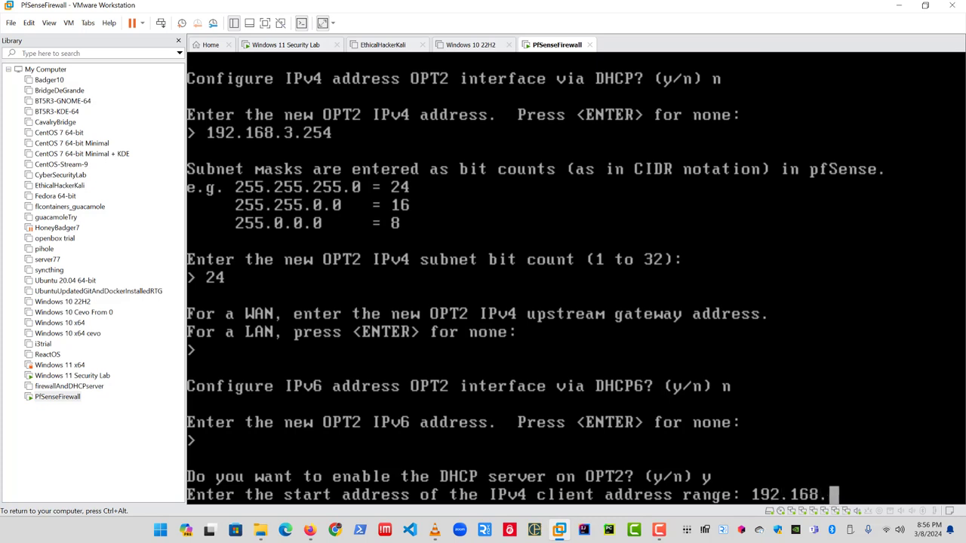
pyautogui.write('3.1')
pyautogui.press('Return')
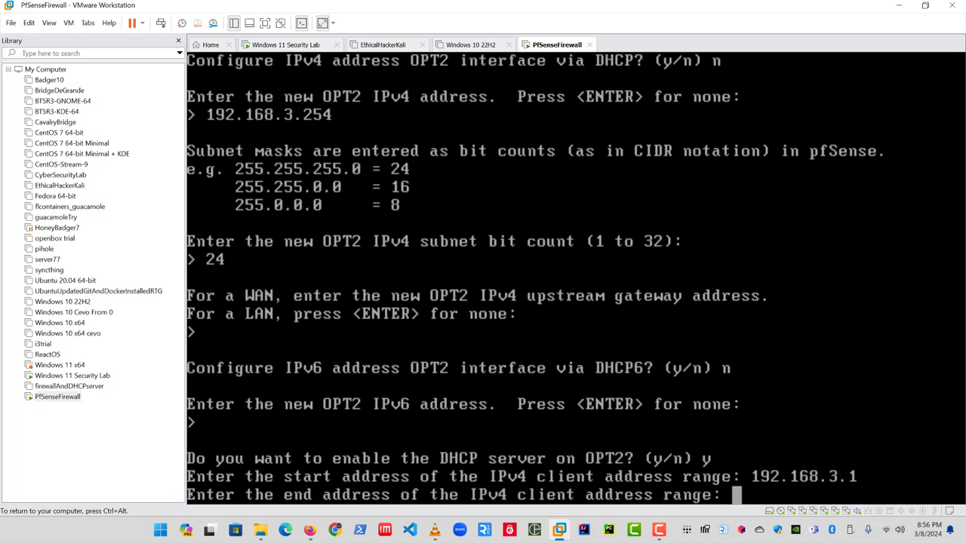
pyautogui.write('192.168.')
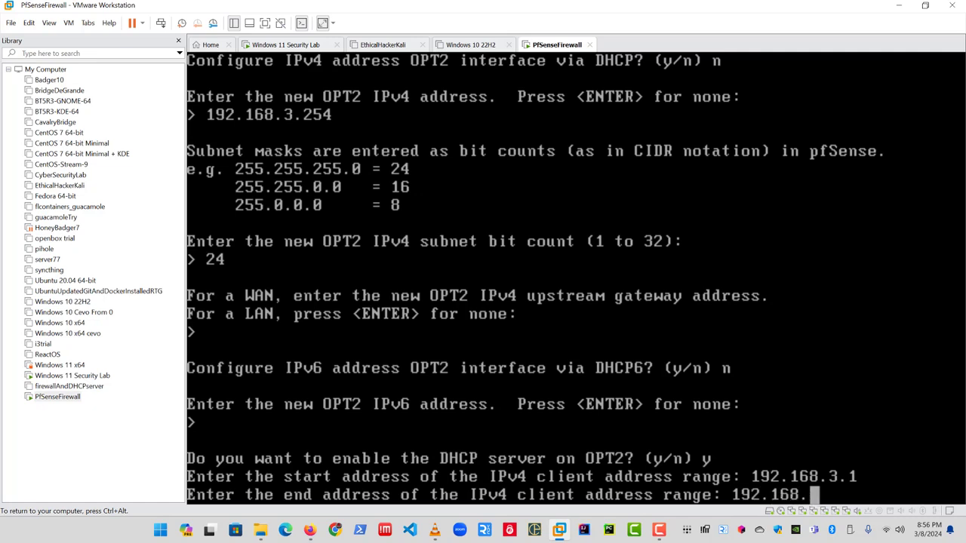
pyautogui.write('3.253')
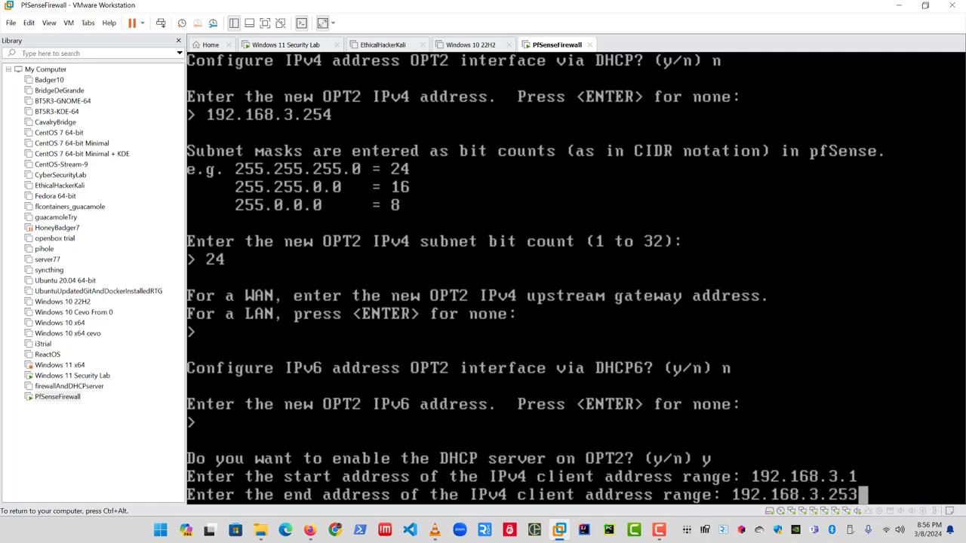
pyautogui.press('Return')
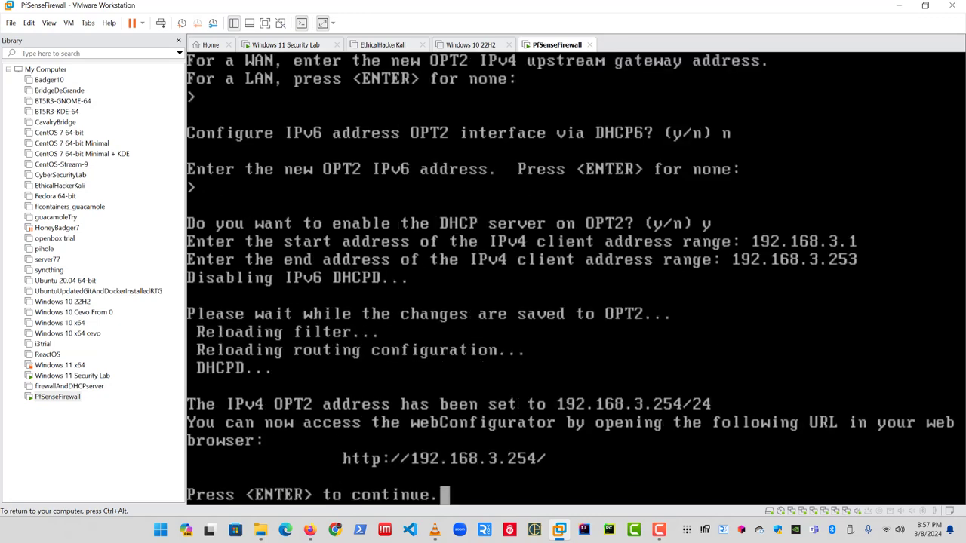
pyautogui.press('Return')
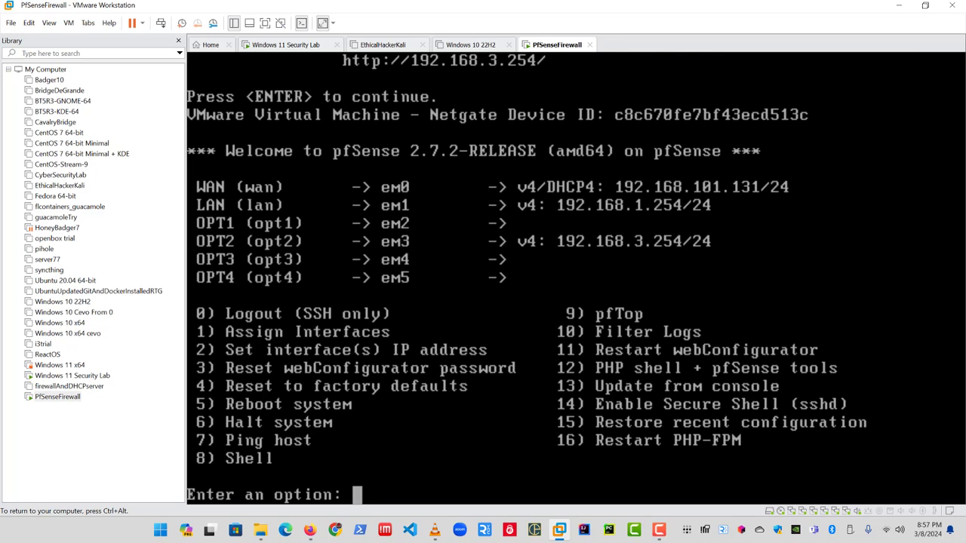
# Step: Start setting the IP address of the OPT3 interface (em4) and decline IPv4 configuration via DHCP
pyautogui.write('2')
pyautogui.press('Return')
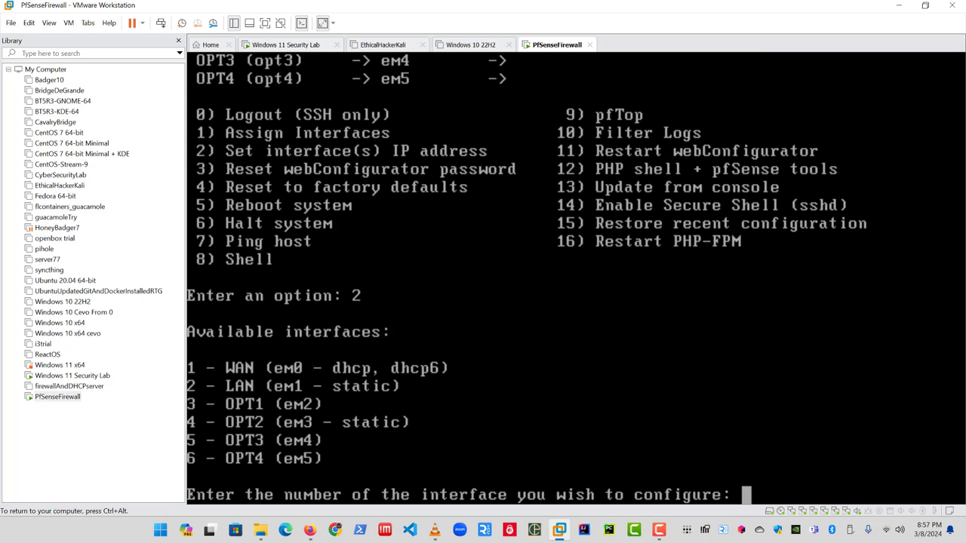
pyautogui.write('5')
pyautogui.press('Return')
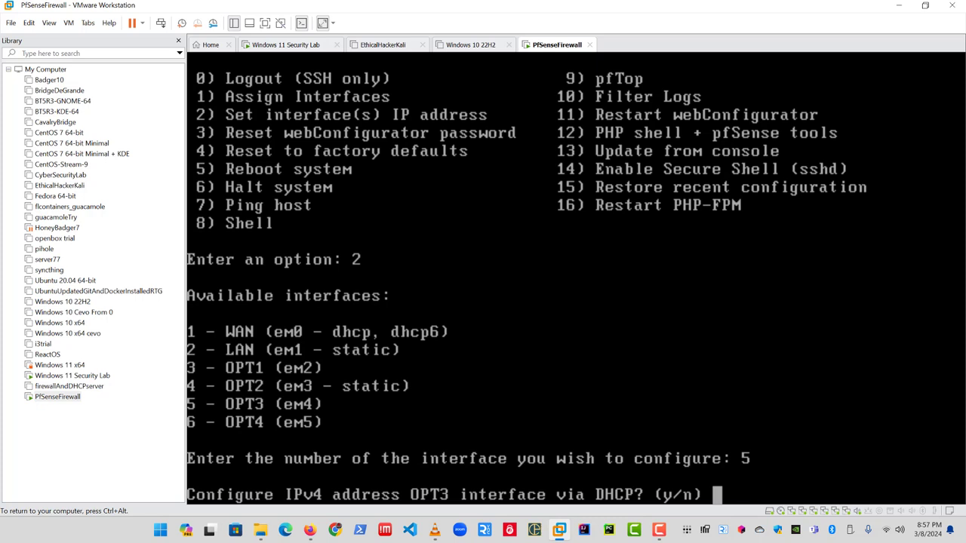
pyautogui.write('n')
pyautogui.press('Return')
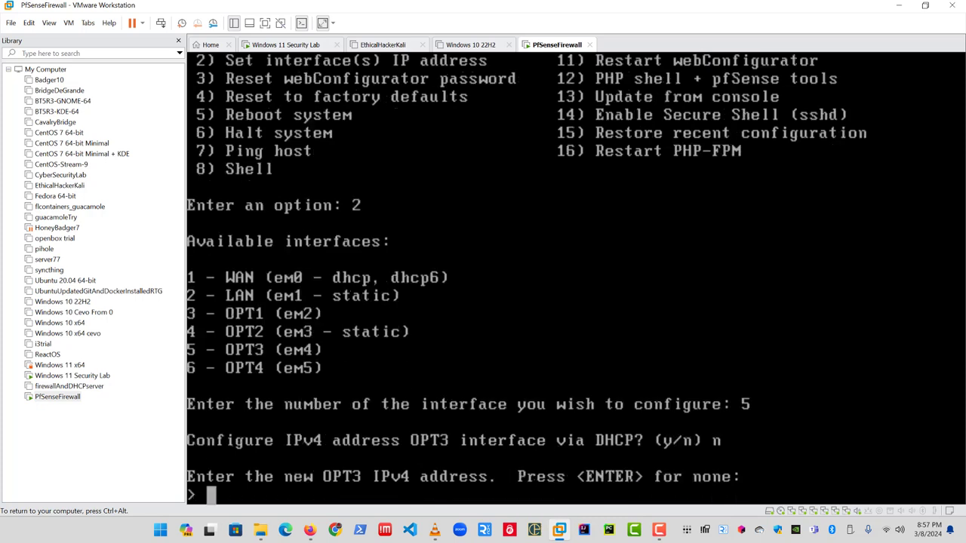
# Step: Set the OPT3 IPv4 address to 192.168.4.254 with a subnet bit count of 24
pyautogui.write('192.168.')
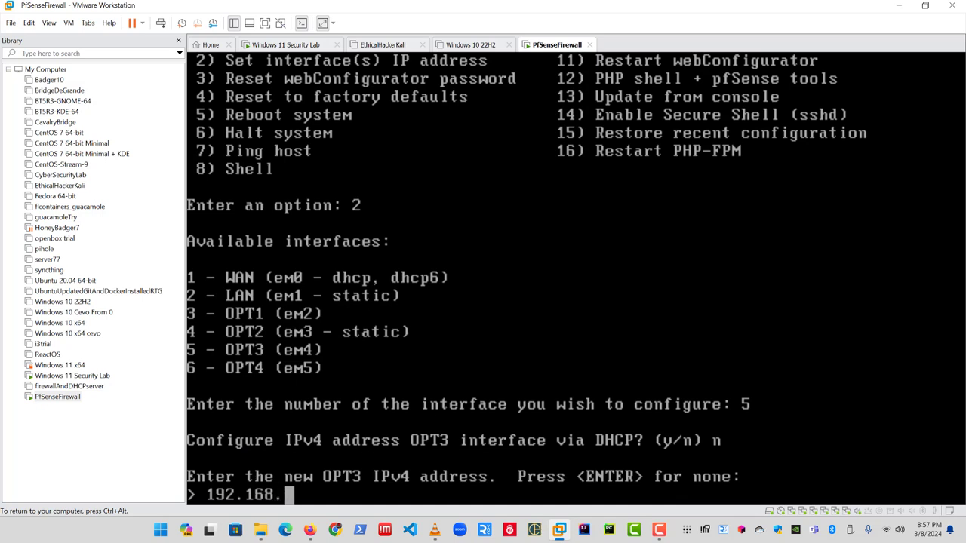
pyautogui.write('4.254')
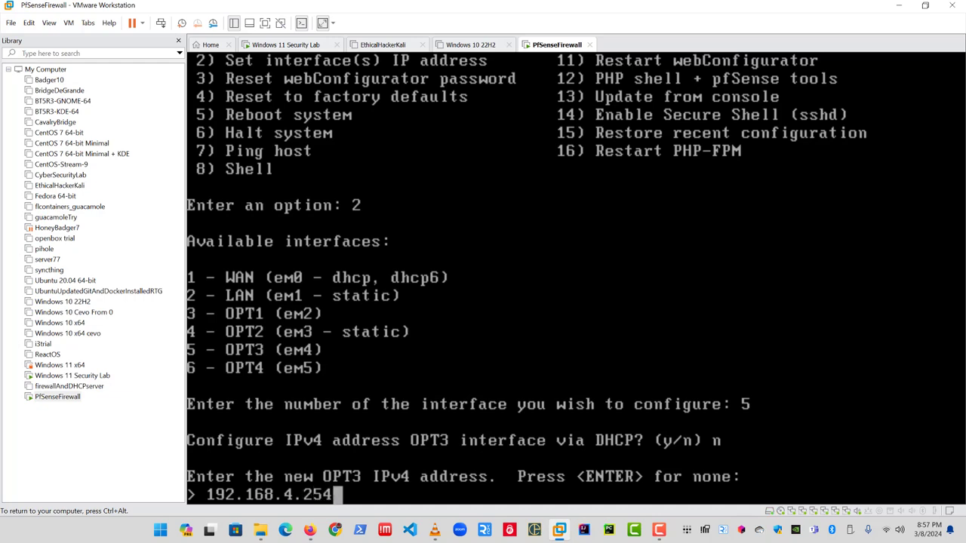
pyautogui.press('Return')
pyautogui.write('24')
pyautogui.press('Return')
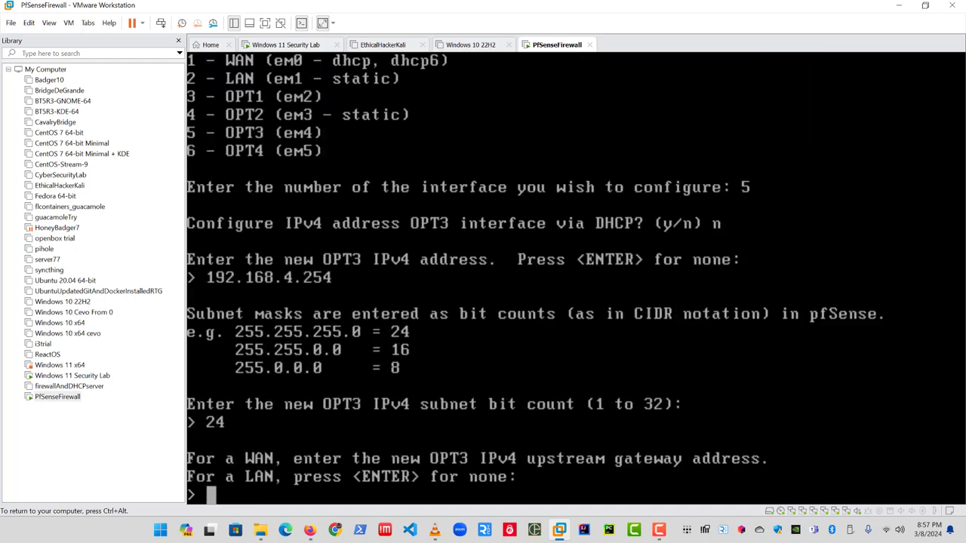
# Step: Leave the OPT3 upstream gateway empty and decline DHCP6, leaving the OPT3 IPv6 address blank
pyautogui.press('Return')
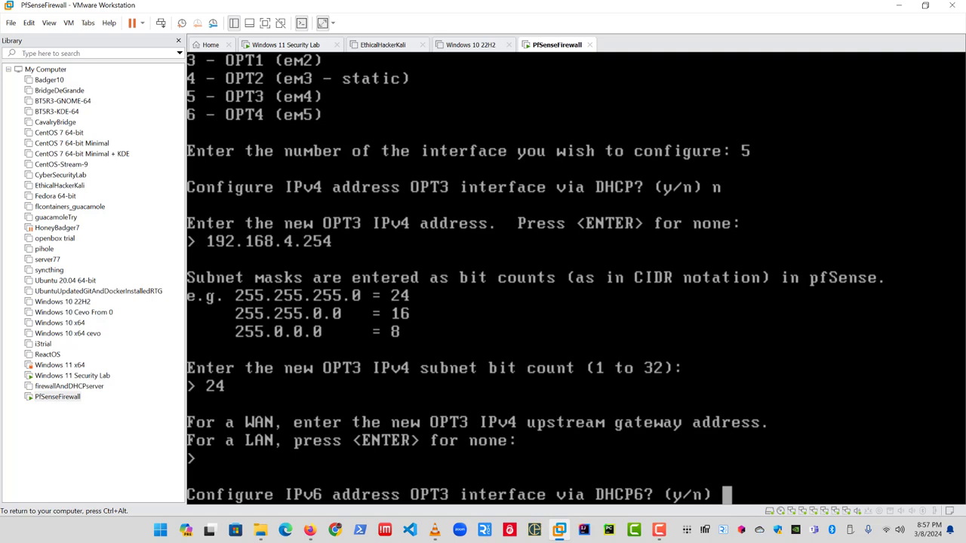
pyautogui.write('n')
pyautogui.press('Return')
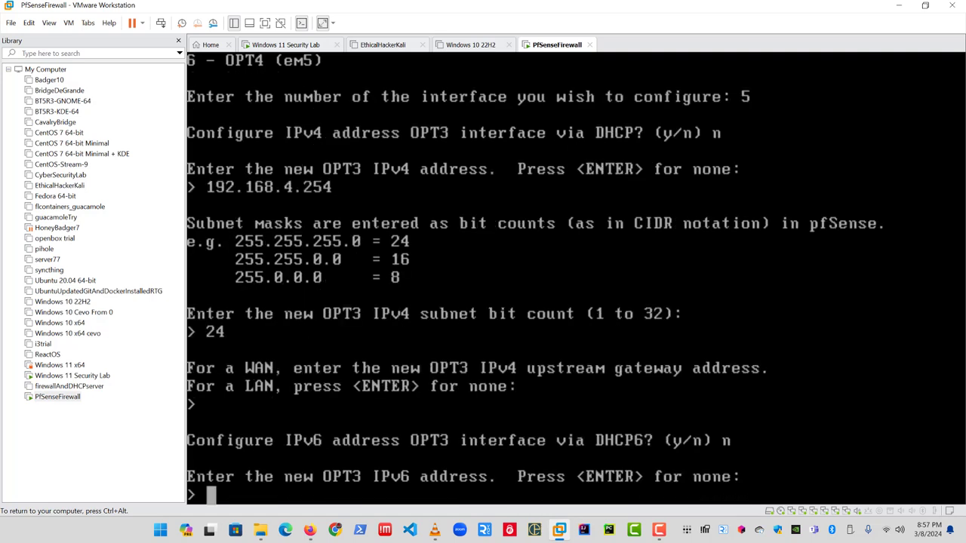
pyautogui.press('Return')
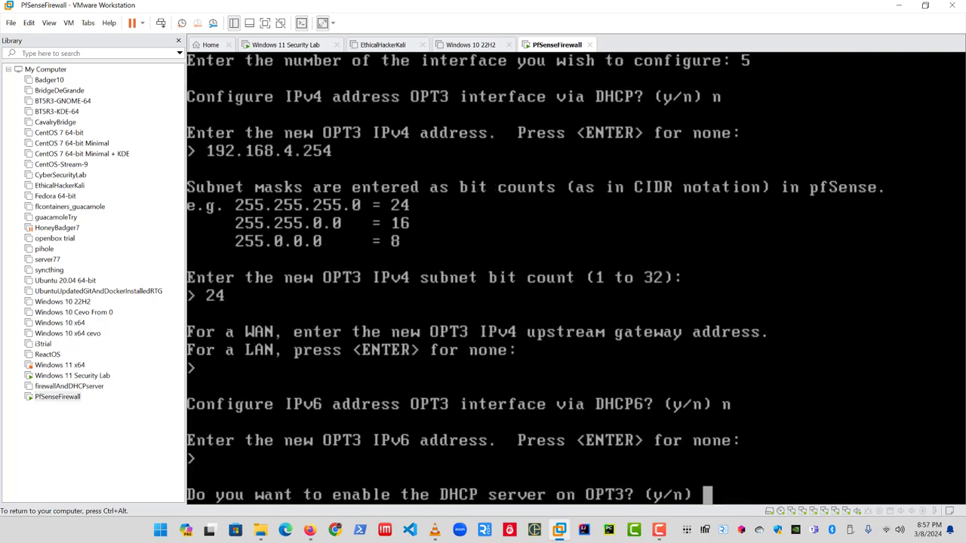
# Step: Enable the DHCP server on OPT3 with the client range 192.168.4.1 to 192.168.4.253 and return to the main options
pyautogui.write('y')
pyautogui.press('Return')
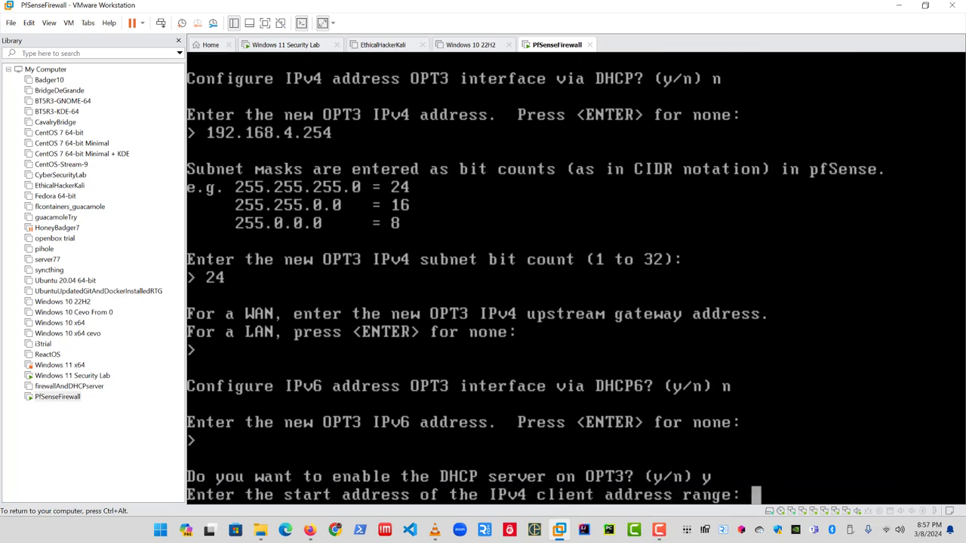
pyautogui.write('192.168.')
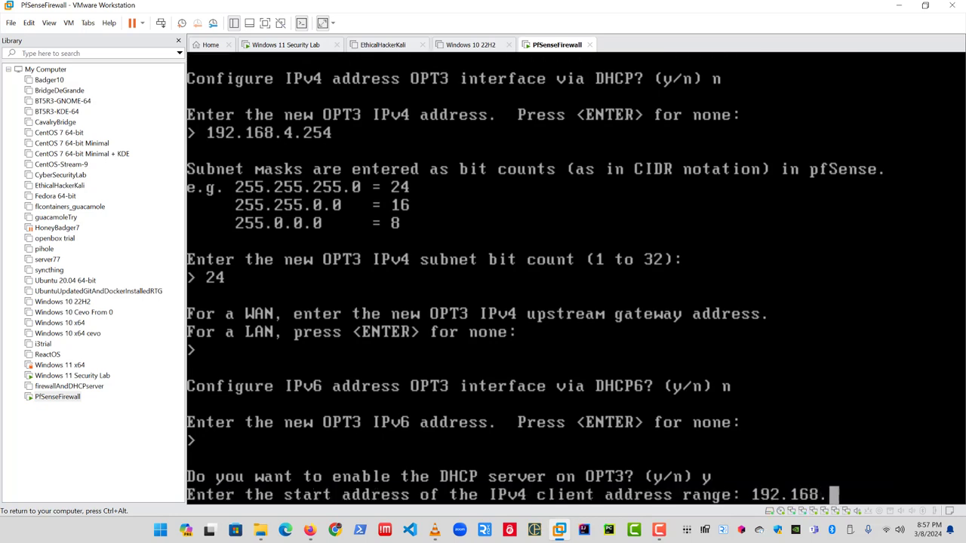
pyautogui.write('4.1')
pyautogui.press('Return')
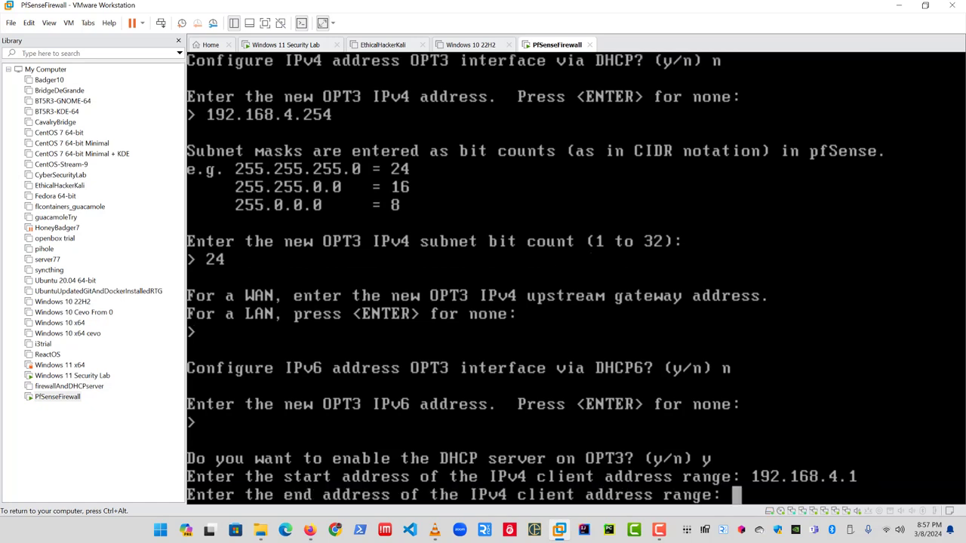
pyautogui.write('192.168.')
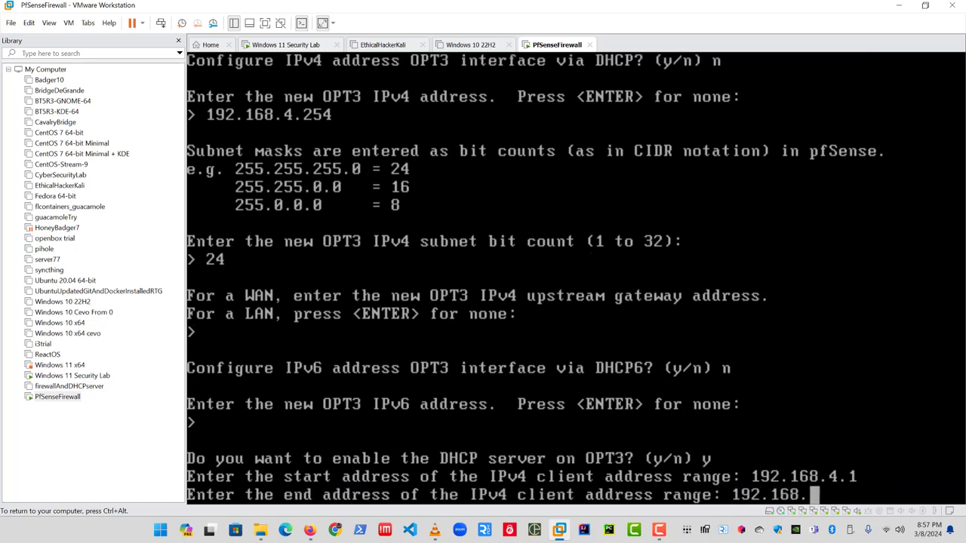
pyautogui.write('4.253')
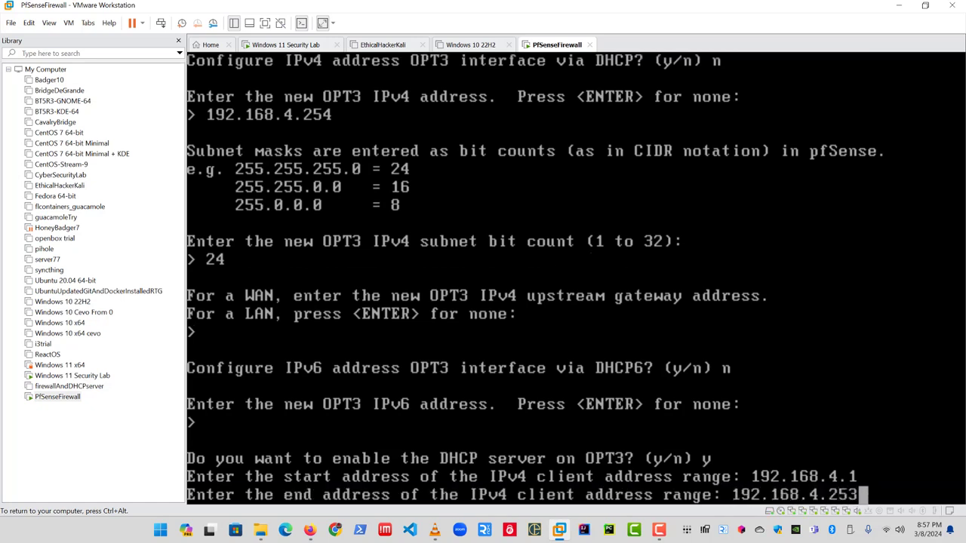
pyautogui.press('Return')
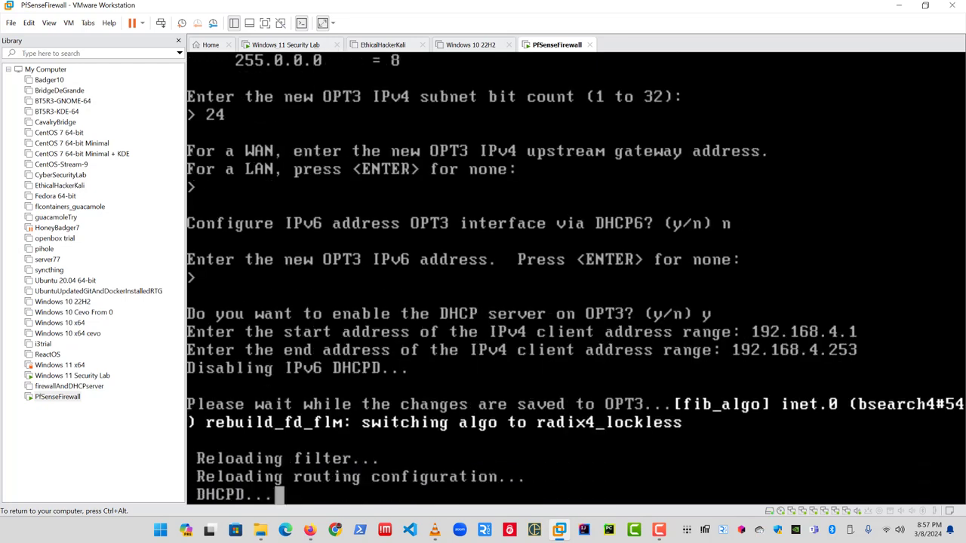
pyautogui.press('Return')
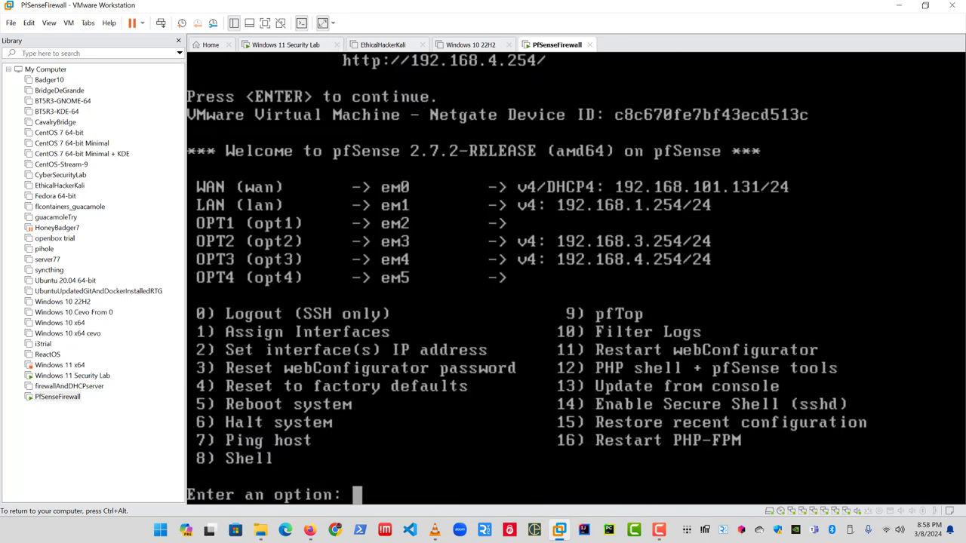
# Step: Start setting the IP address of the OPT4 interface (em5) and decline IPv4 configuration via DHCP
pyautogui.write('2')
pyautogui.press('Return')
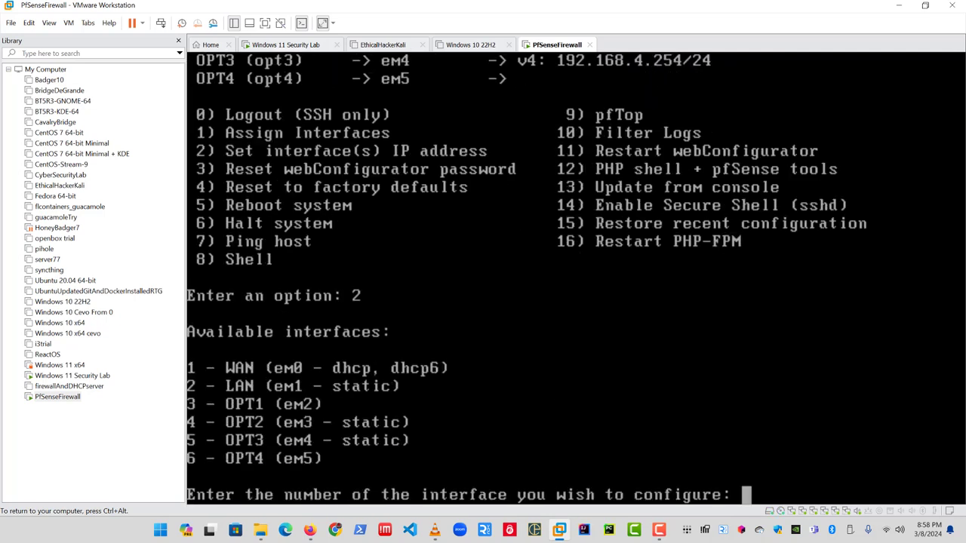
pyautogui.write('6')
pyautogui.press('Return')
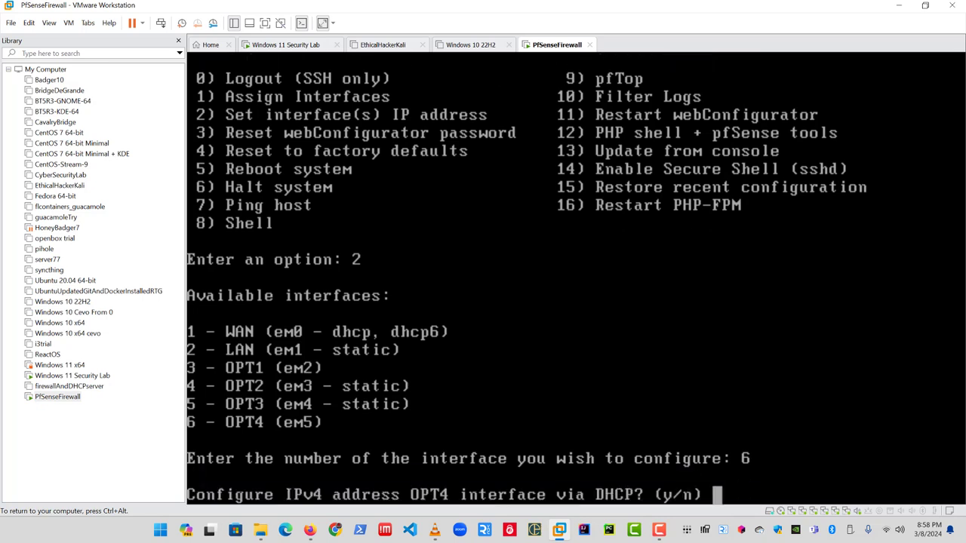
pyautogui.write('192.')
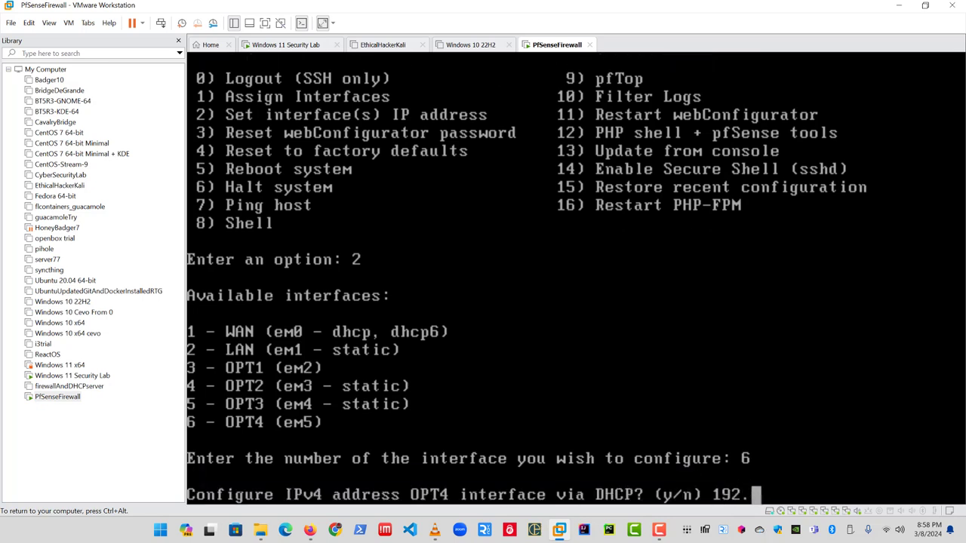
pyautogui.write('168.5.')
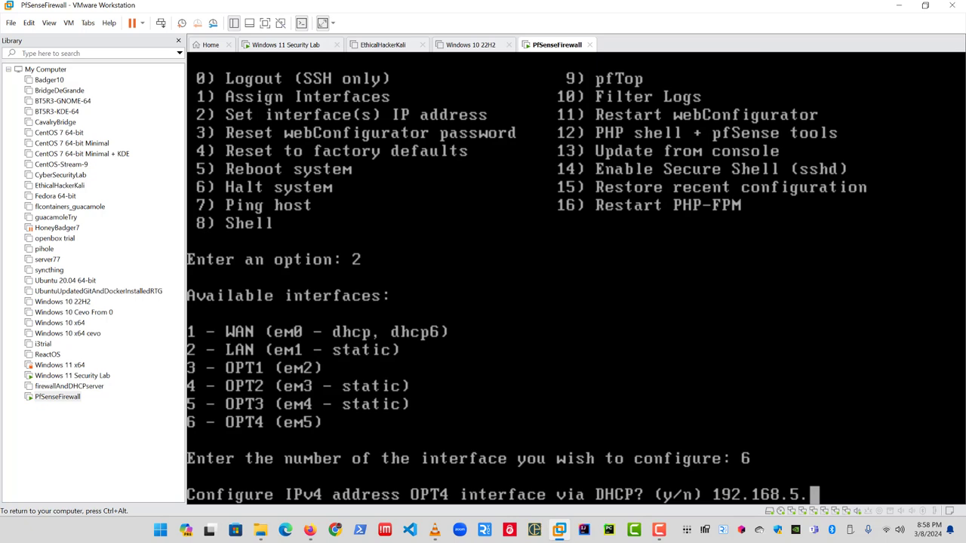
pyautogui.write('254')
pyautogui.press('Return')
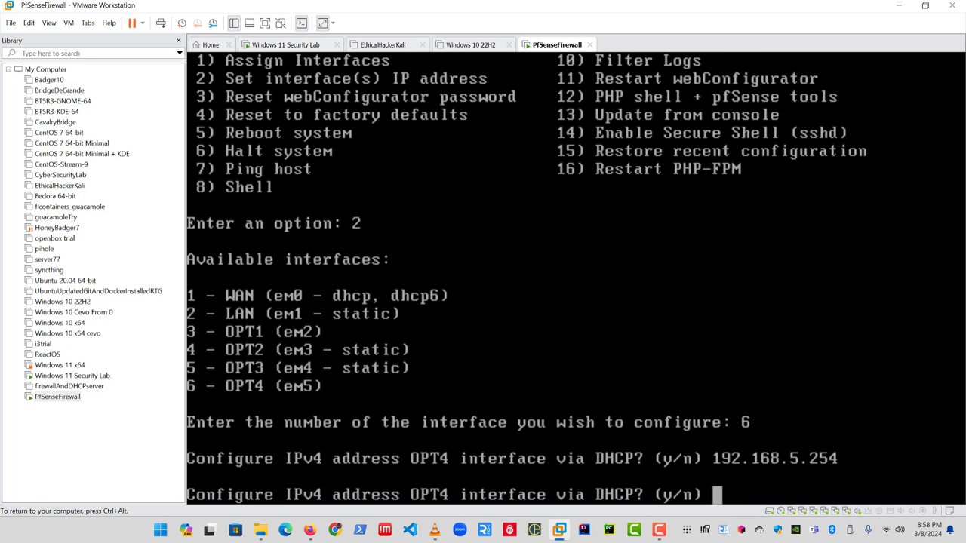
pyautogui.write('n')
pyautogui.press('Return')
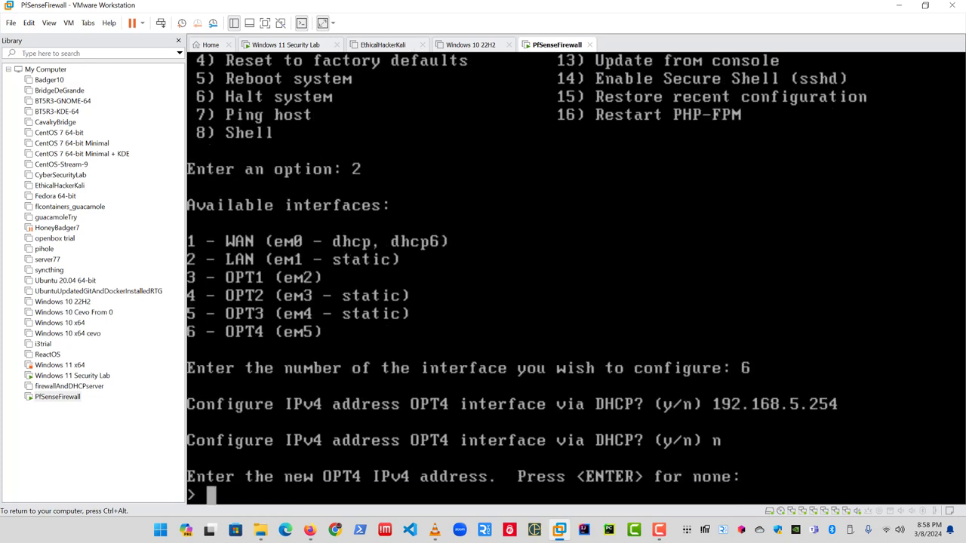
# Step: Set the OPT4 IPv4 address to 192.168.5.254 with a subnet bit count of 24
pyautogui.write('192.168.')
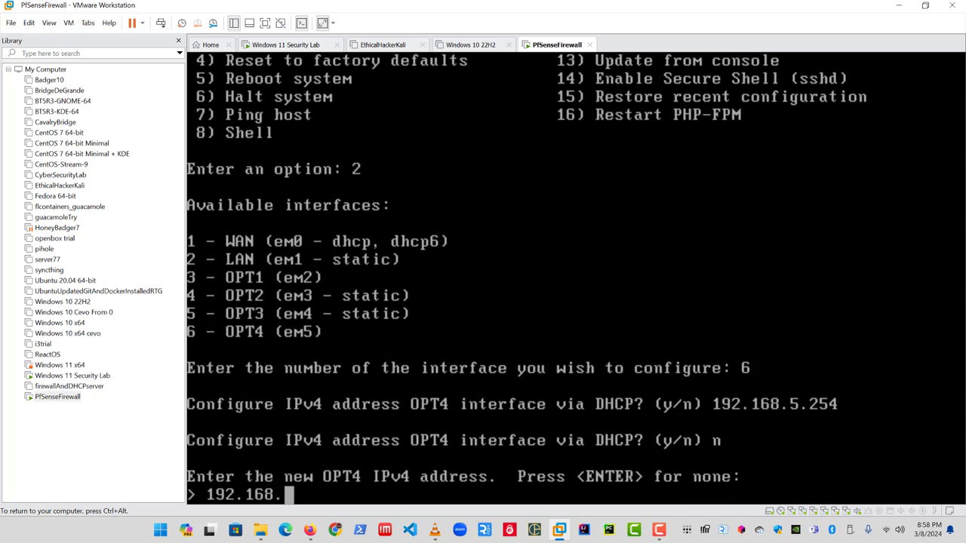
pyautogui.write('4')
pyautogui.press('BackSpace')
pyautogui.write('5.254')
pyautogui.press('Return')
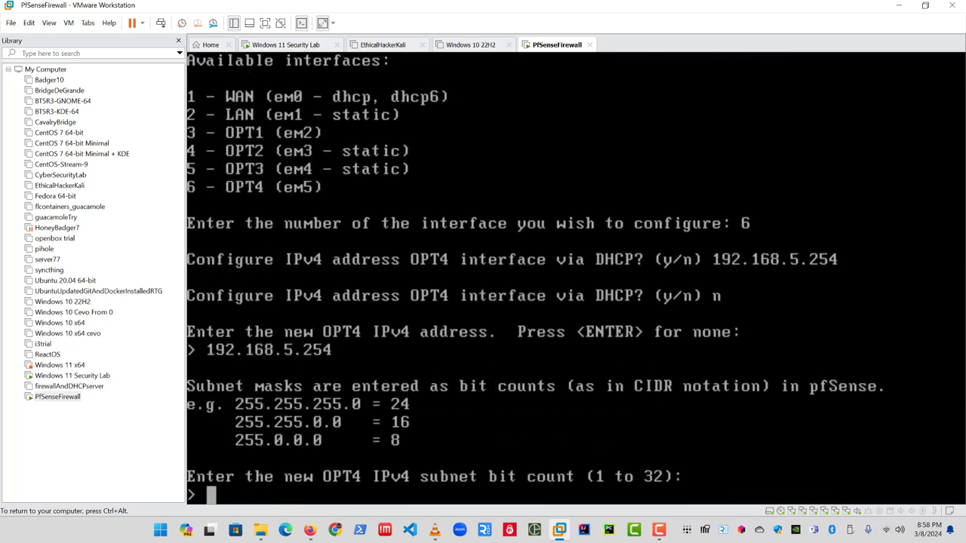
pyautogui.write('24')
pyautogui.press('Return')
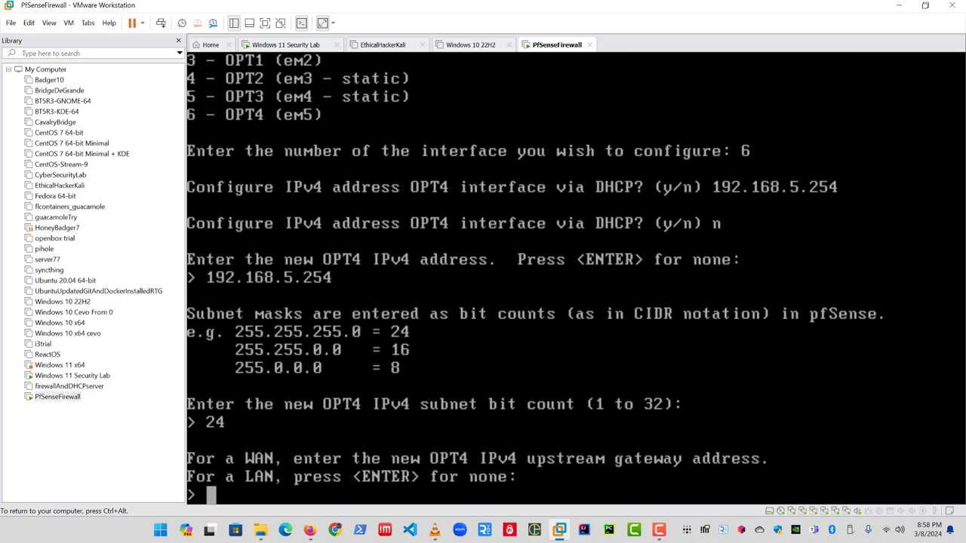
# Step: Leave the OPT4 upstream gateway empty and decline DHCP6, leaving the OPT4 IPv6 address blank
pyautogui.press('Return')
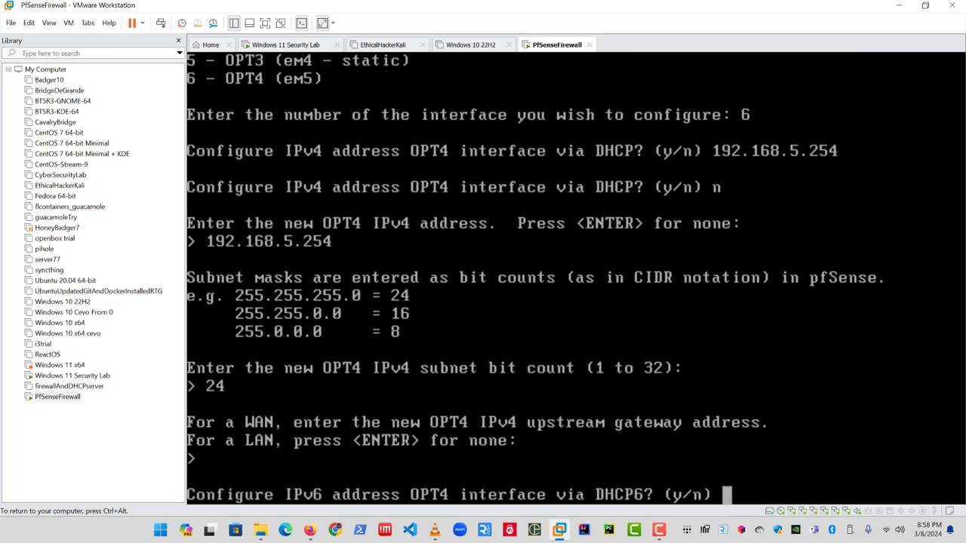
pyautogui.write('n')
pyautogui.press('Return')
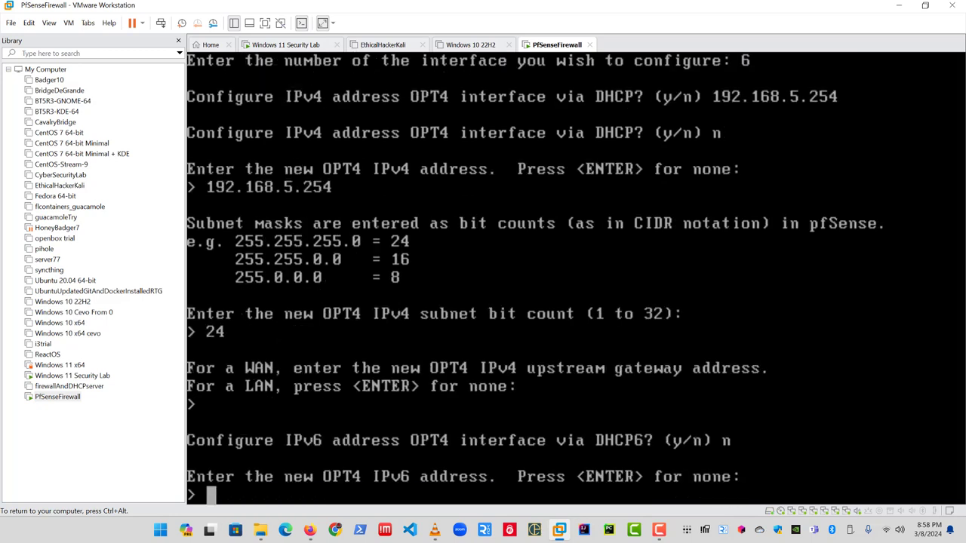
pyautogui.press('Return')
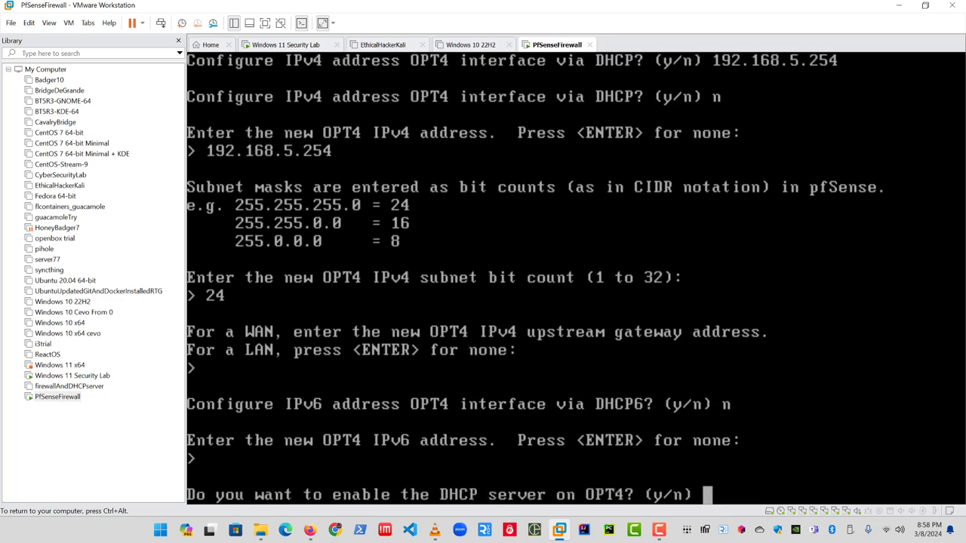
# Step: Enable the DHCP server on OPT4 and set the start of its IPv4 client address range to 192.168.5.1
pyautogui.write('y')
pyautogui.press('Return')
pyautogui.write('192')
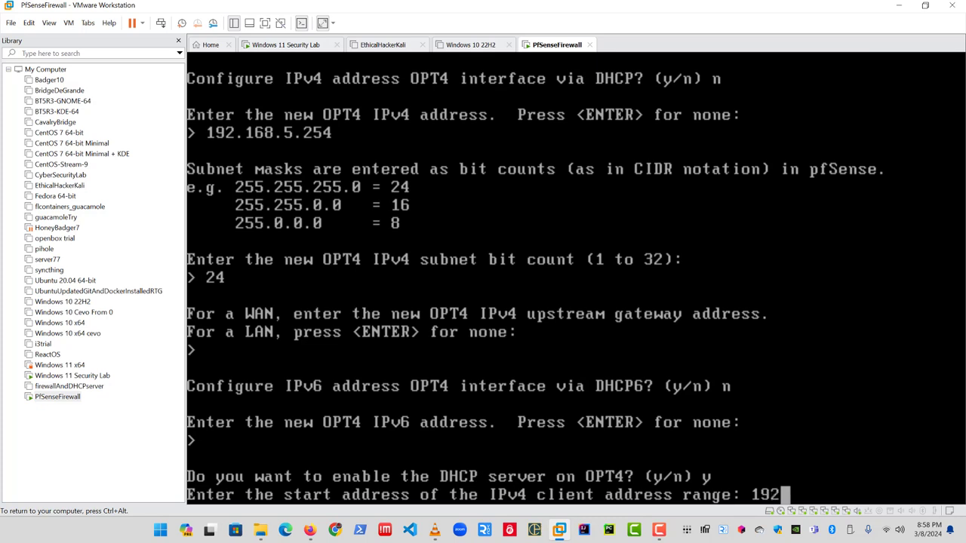
pyautogui.write('.168.')
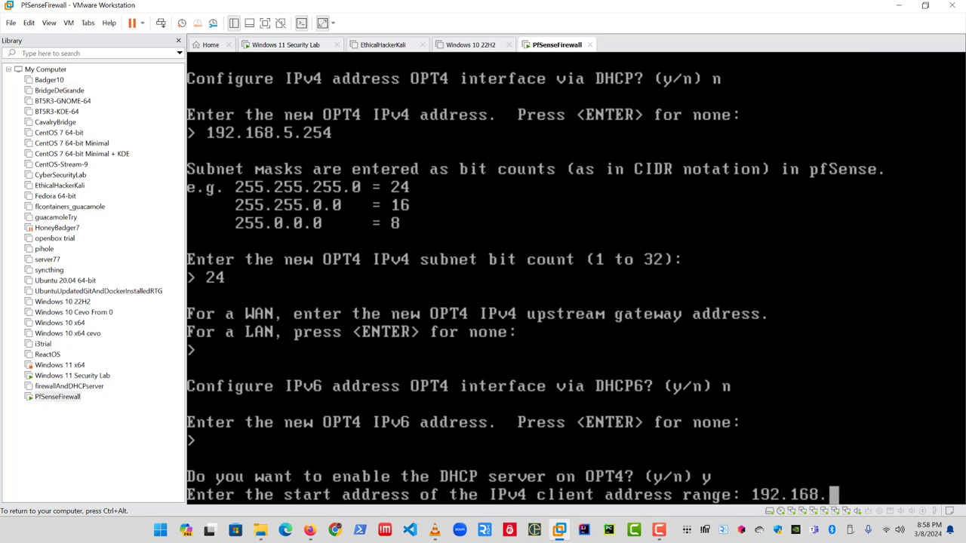
pyautogui.write('5.1')
pyautogui.press('Return')
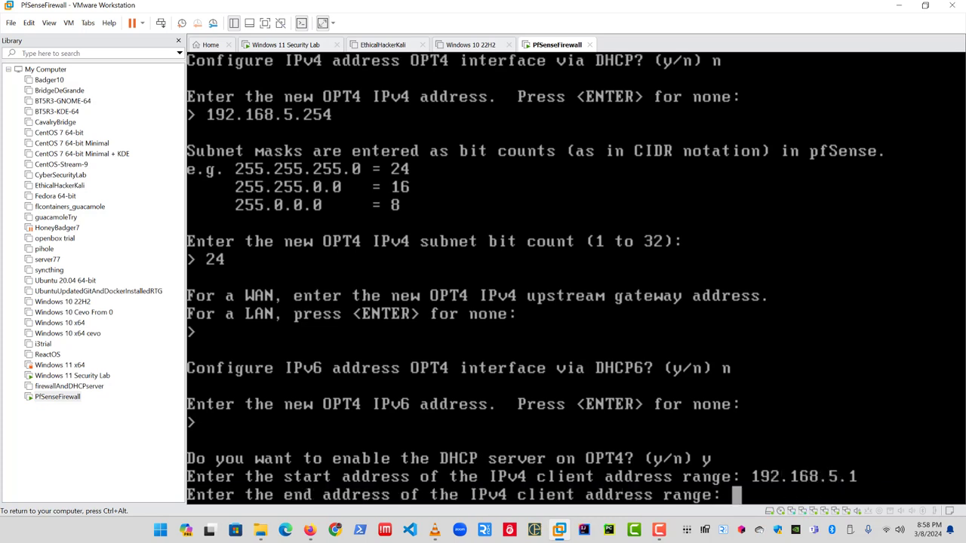
# Step: Set the end of the OPT4 client address range to 192.168.5.253 and return to the main options
pyautogui.write('192.')
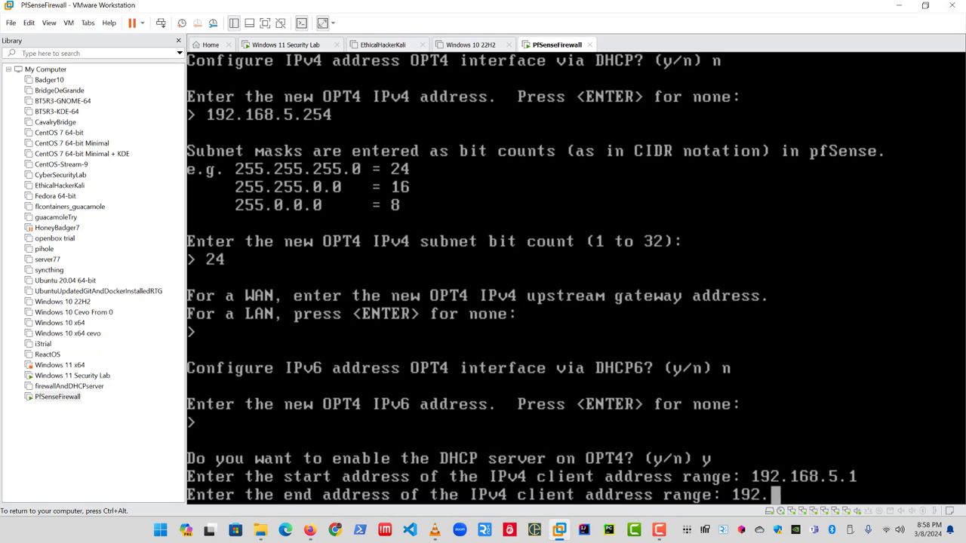
pyautogui.write('168.5')
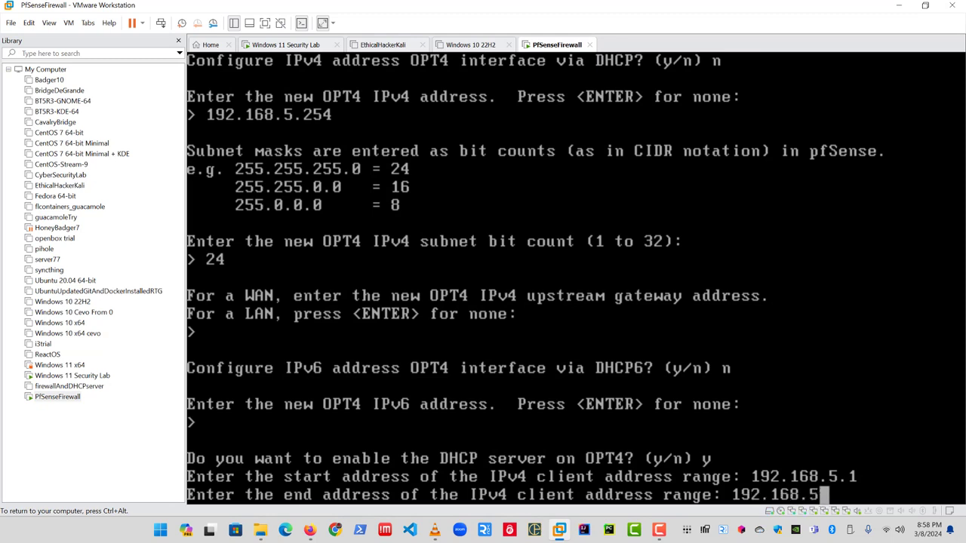
pyautogui.write('.')
pyautogui.write('253.')
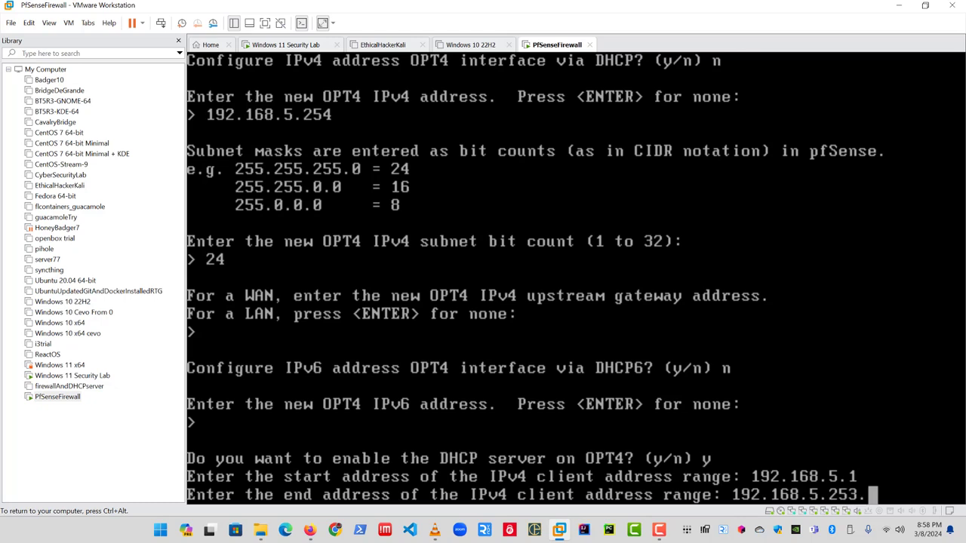
pyautogui.press('BackSpace')
pyautogui.press('F12')
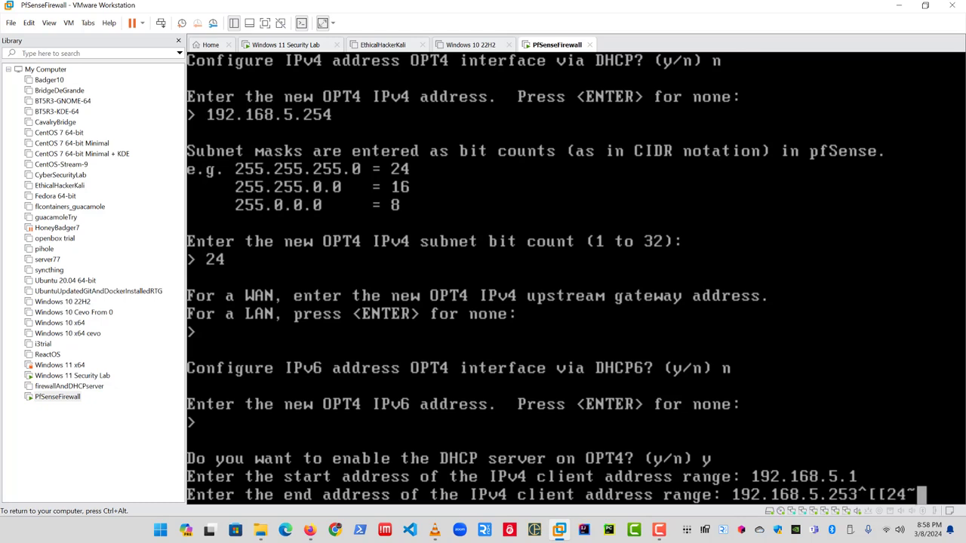
pyautogui.press('BackSpace')
pyautogui.press('BackSpace')
pyautogui.press('BackSpace')
pyautogui.press('BackSpace')
pyautogui.press('BackSpace')
pyautogui.press('BackSpace')
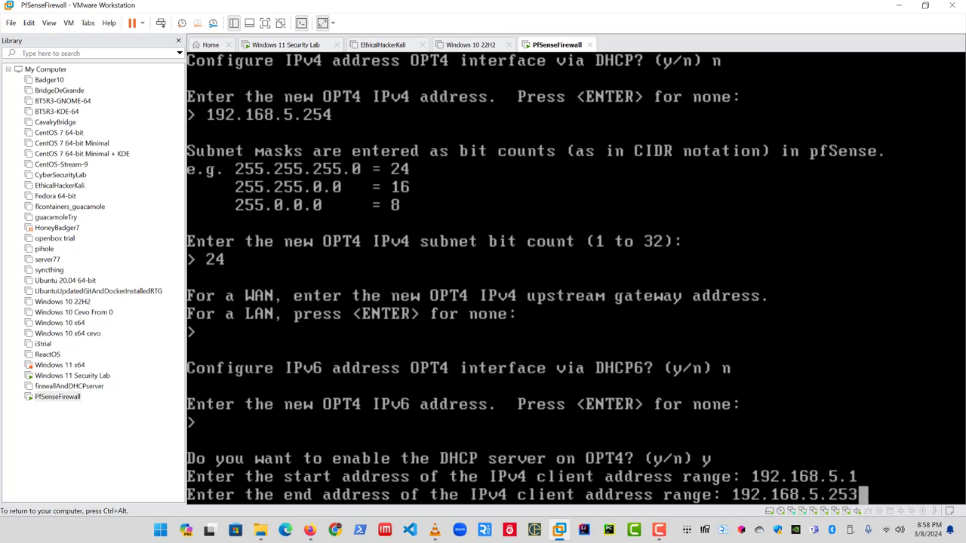
pyautogui.press('Return')
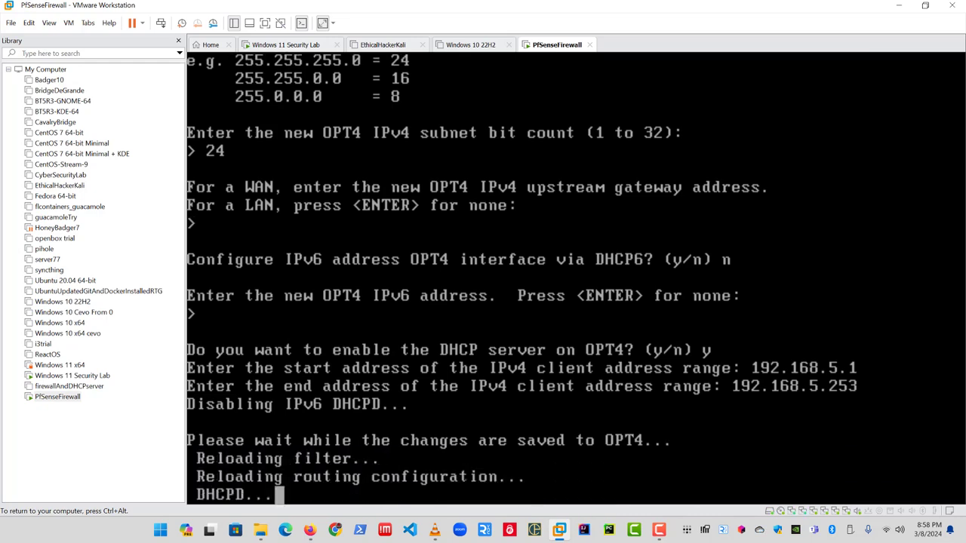
pyautogui.press('Return')
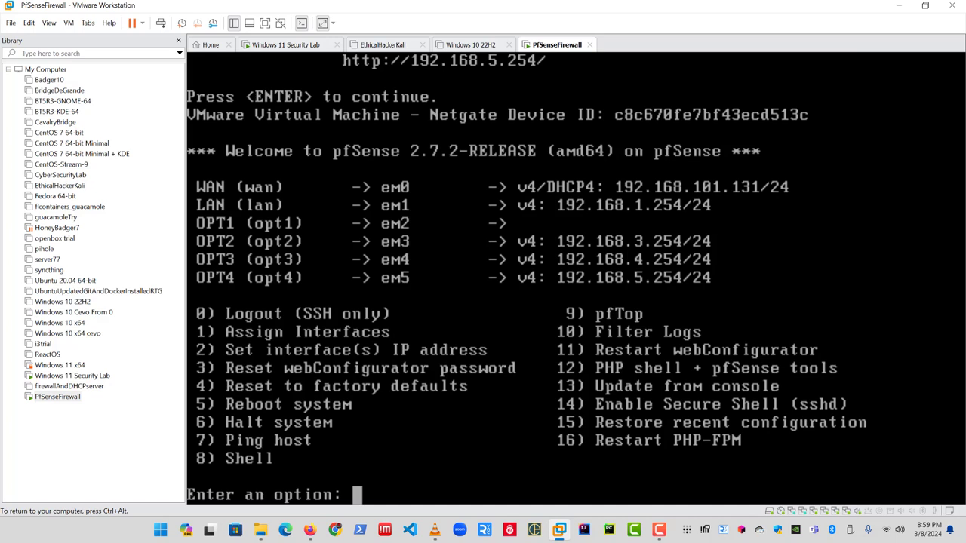
# Step: Switch to the Windows 11 Security Lab virtual machine and check which virtual network its Network Adapter 2 uses
pyautogui.hotkey('ctrl', 'alt')
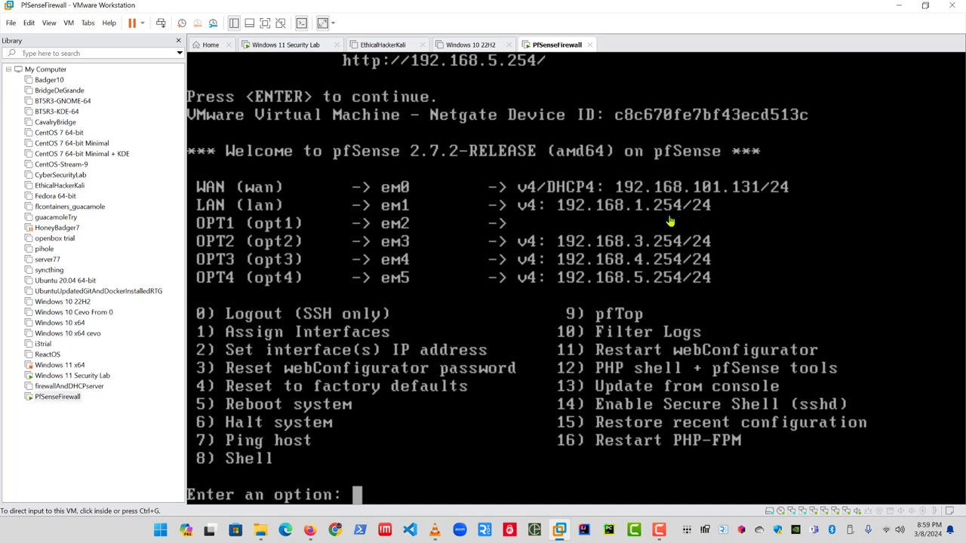
pyautogui.click(299, 47)
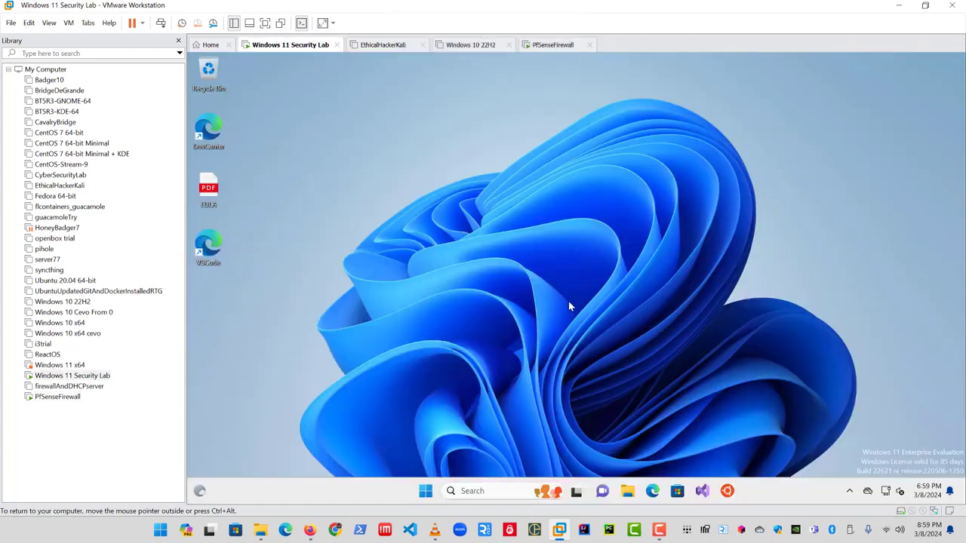
pyautogui.rightClick(295, 47)
pyautogui.click(322, 202)
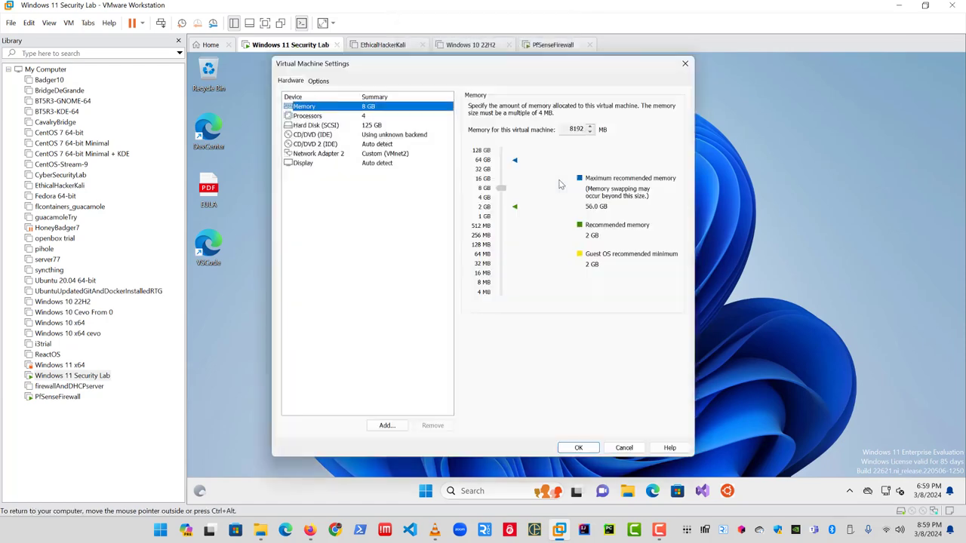
pyautogui.click(381, 157)
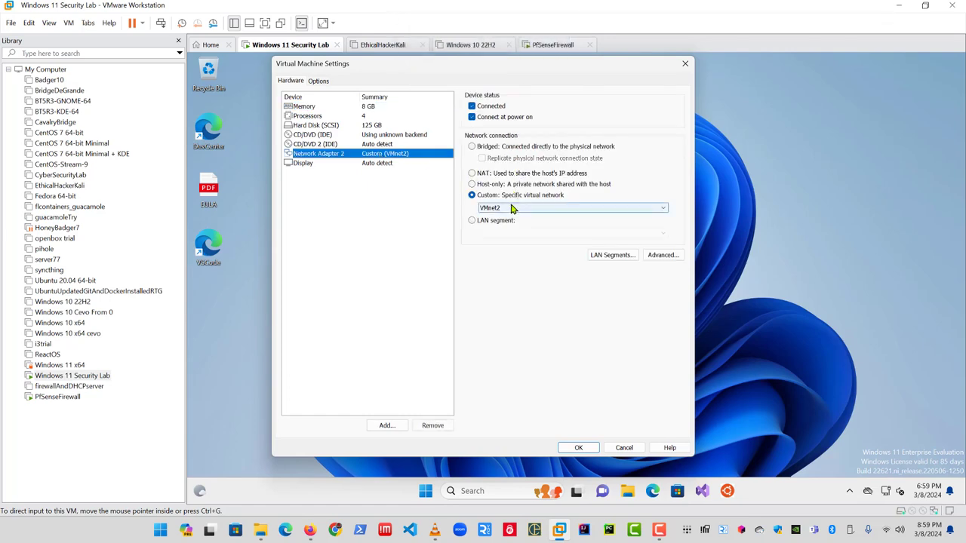
pyautogui.click(578, 448)
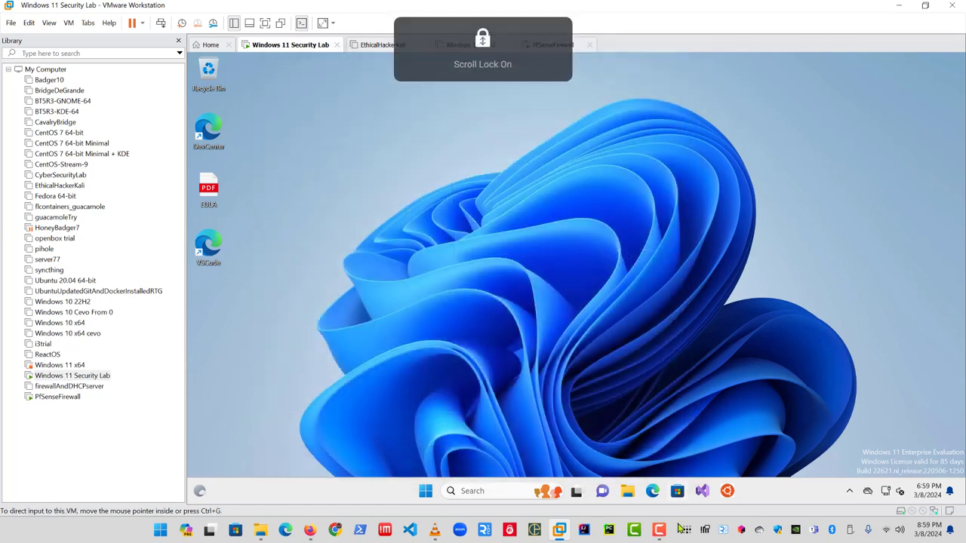
# Step: Open Microsoft Edge in the Windows 11 virtual machine and dismiss the restore-pages and topic-interest prompts
pyautogui.click(653, 491)
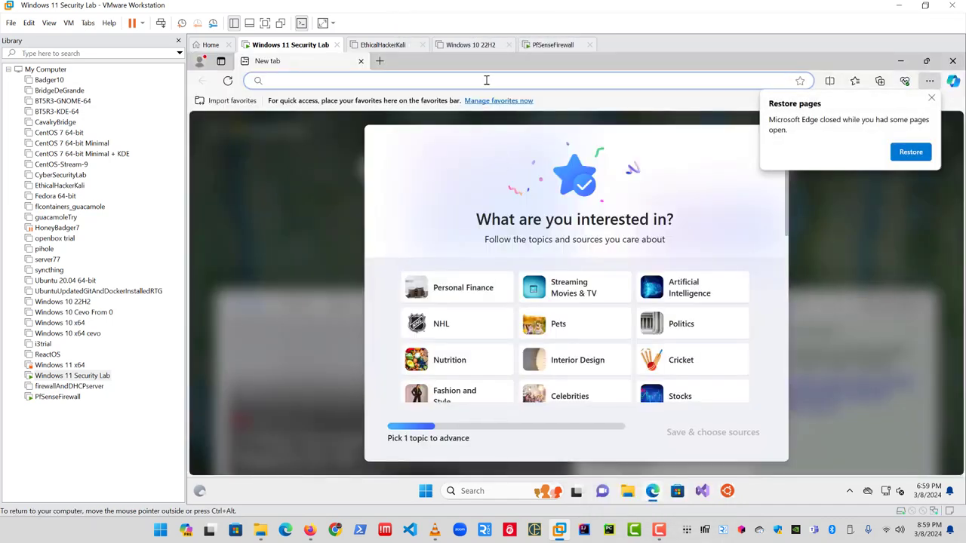
pyautogui.click(931, 97)
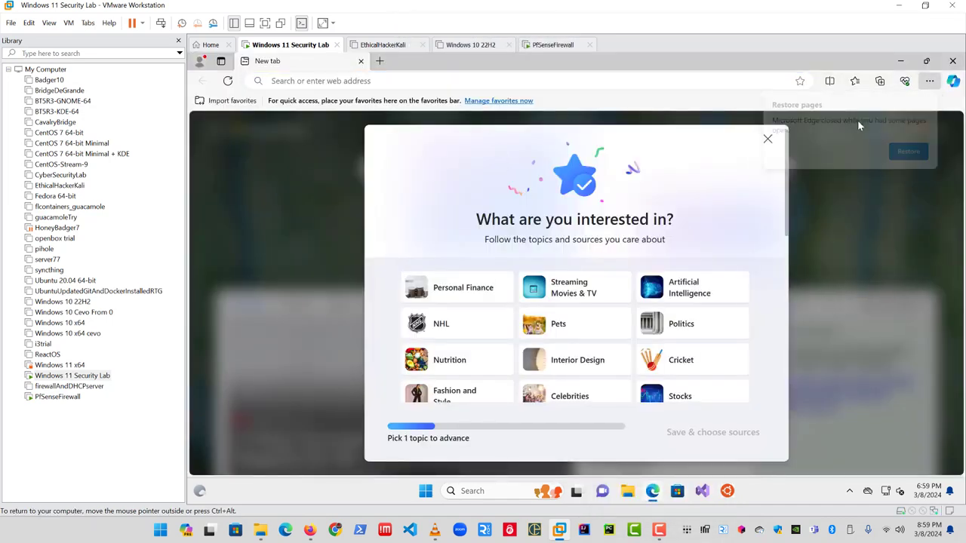
pyautogui.click(767, 139)
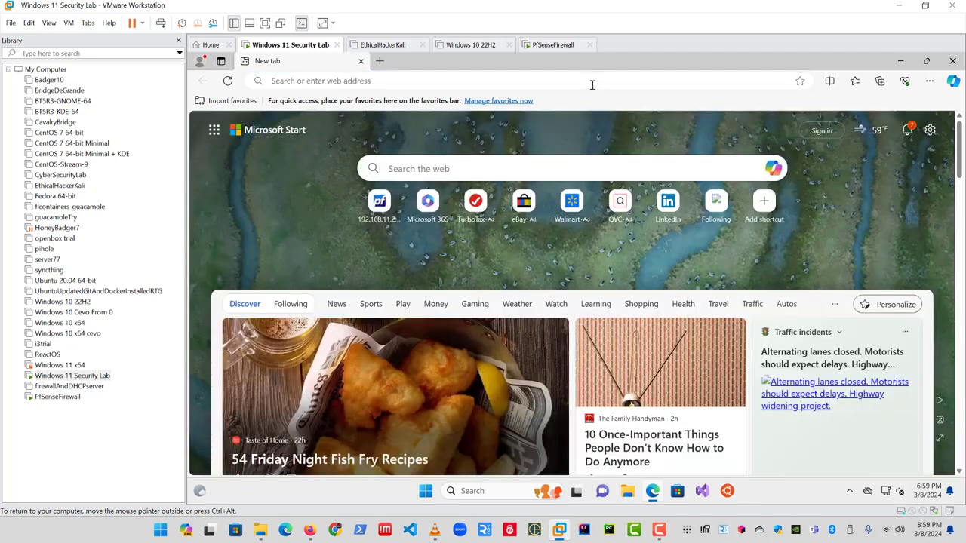
# Step: Load the pfSense web login page at 192.168.1.254 in the browser
pyautogui.click(593, 84)
pyautogui.write('192.')
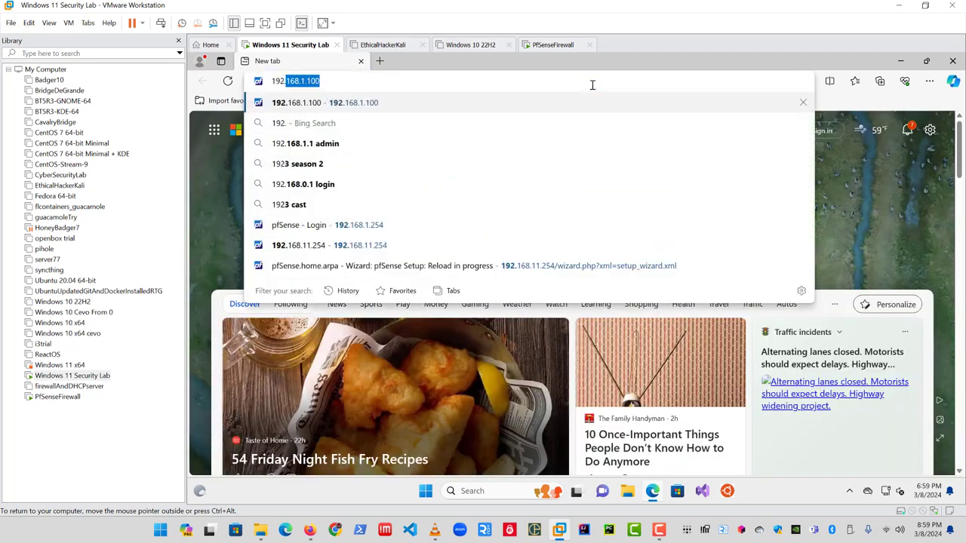
pyautogui.write('1683')
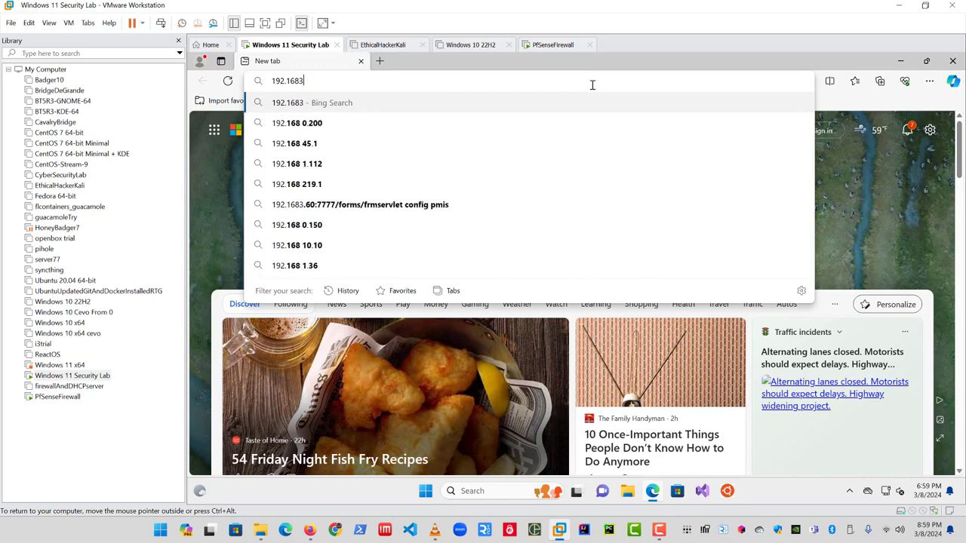
pyautogui.press('BackSpace')
pyautogui.write('.1')
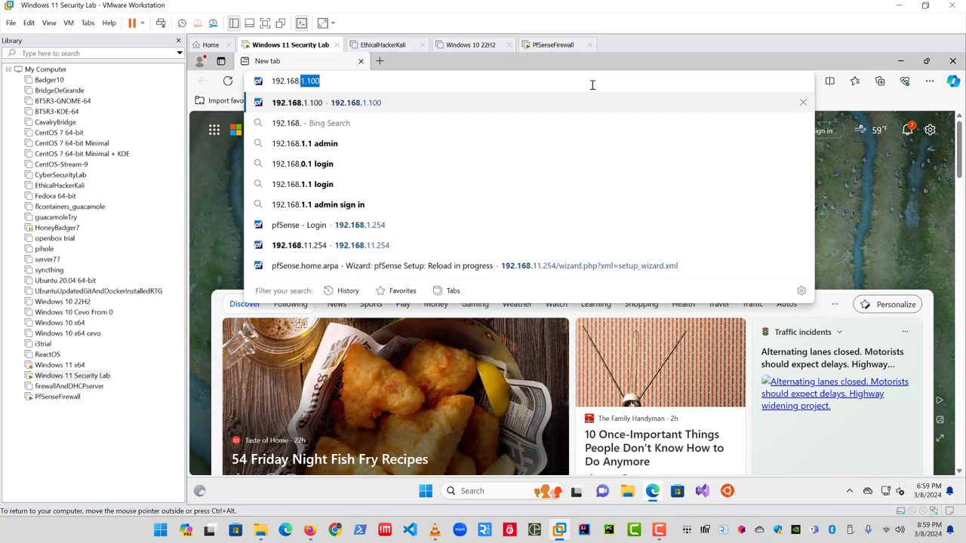
pyautogui.write('.254')
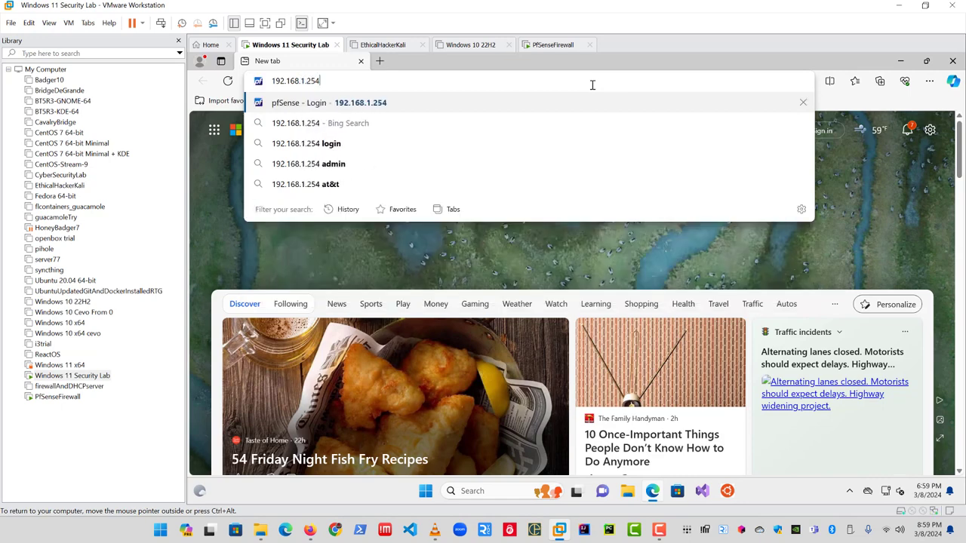
pyautogui.press('Return')
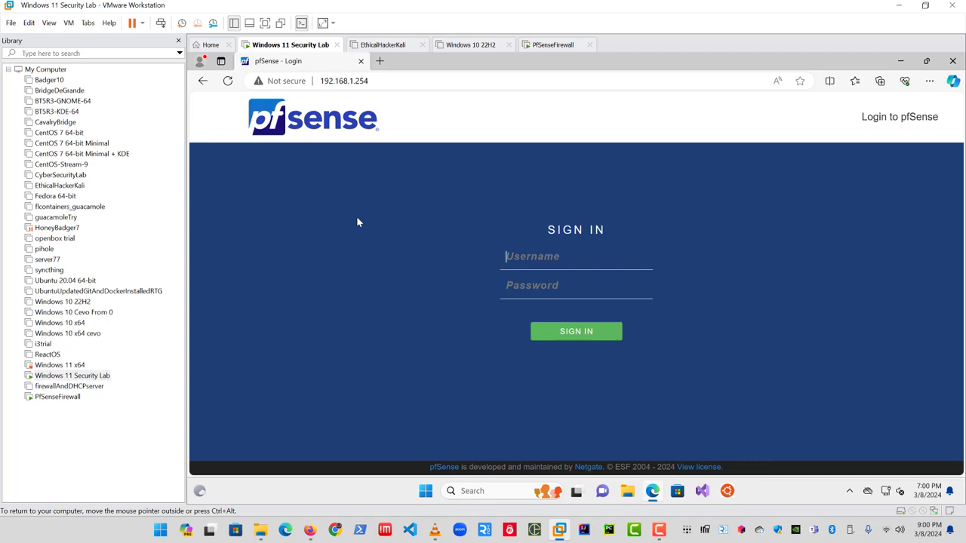
pyautogui.press('Scroll_Lock')
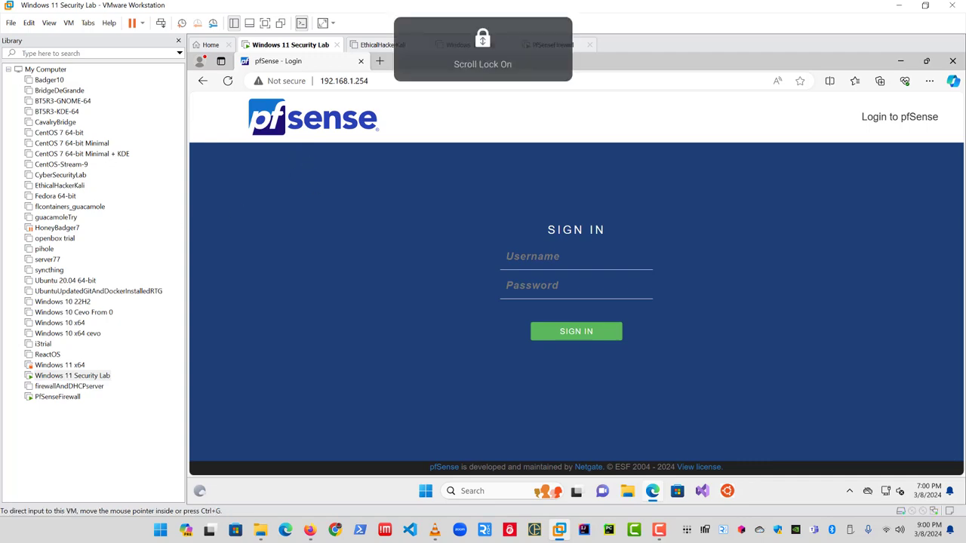